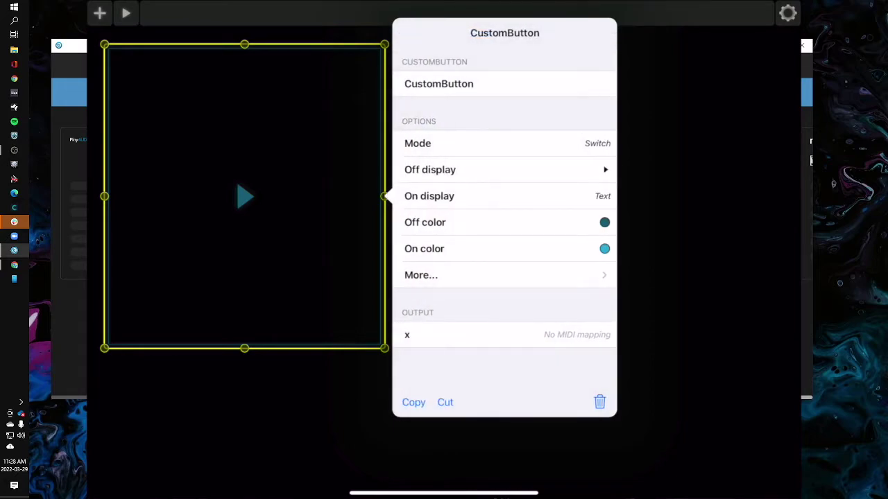
Set the custom button's On display to the right-pointing play triangle
click(429, 196)
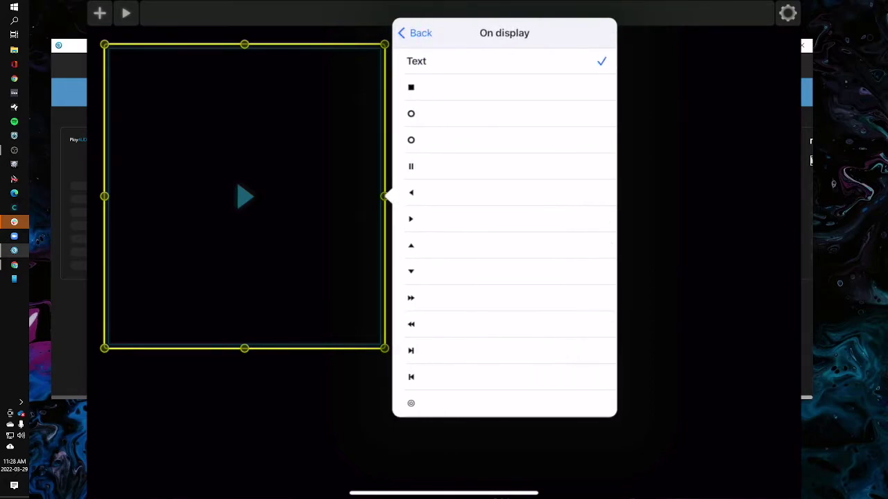
click(412, 218)
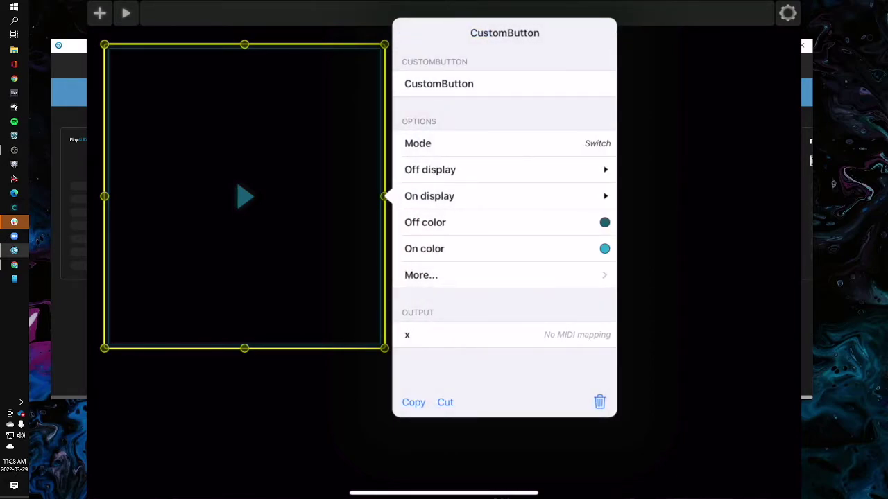
click(421, 275)
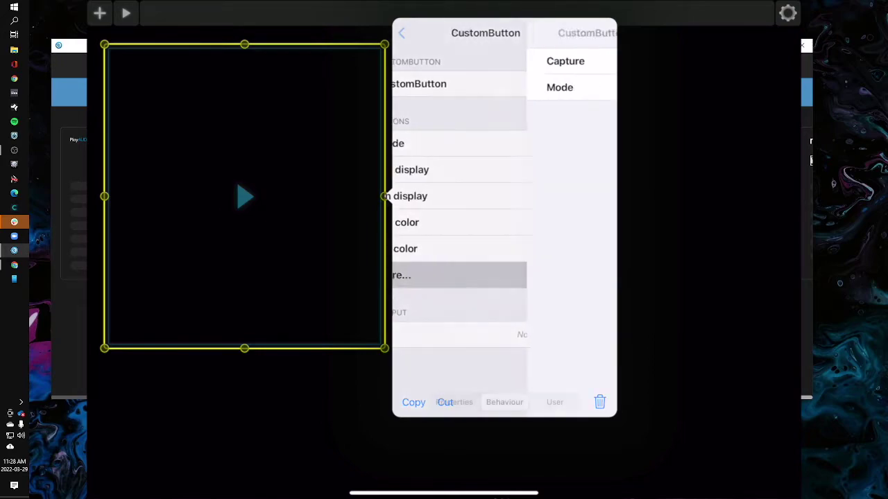
click(415, 33)
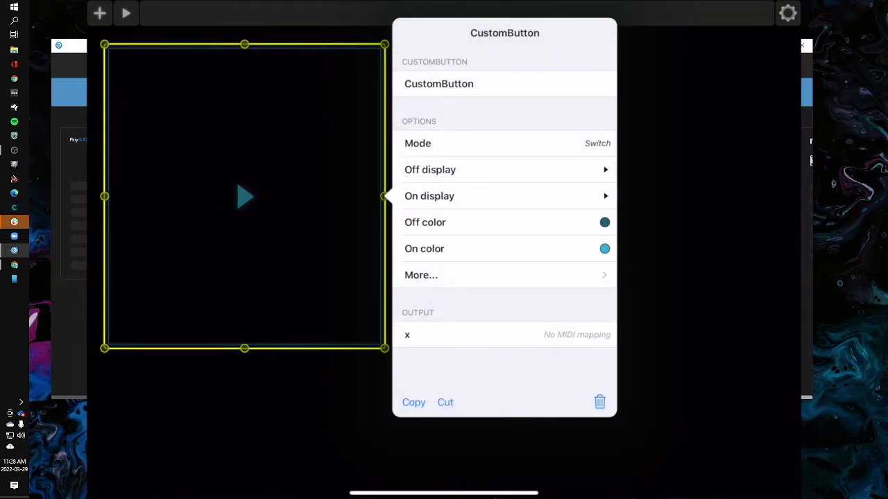
Brighten the button's On color to a vivid cyan-blue by raising its saturation and value
click(426, 248)
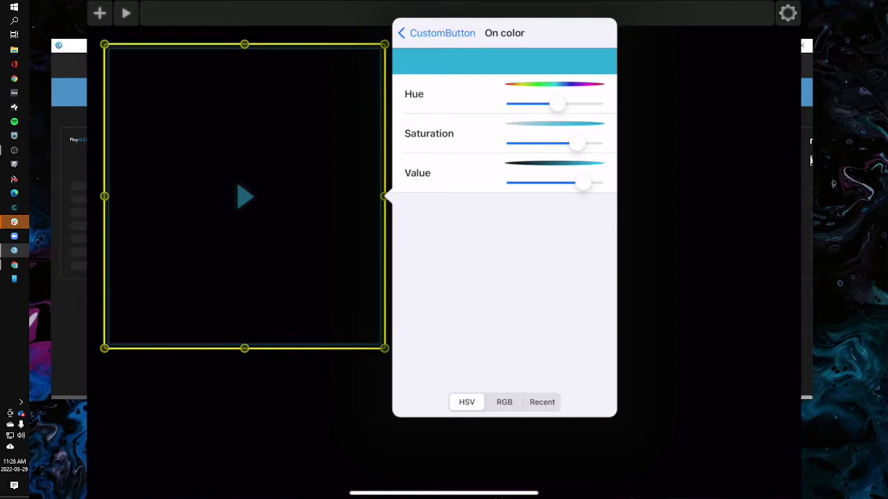
drag(577, 143, 595, 143)
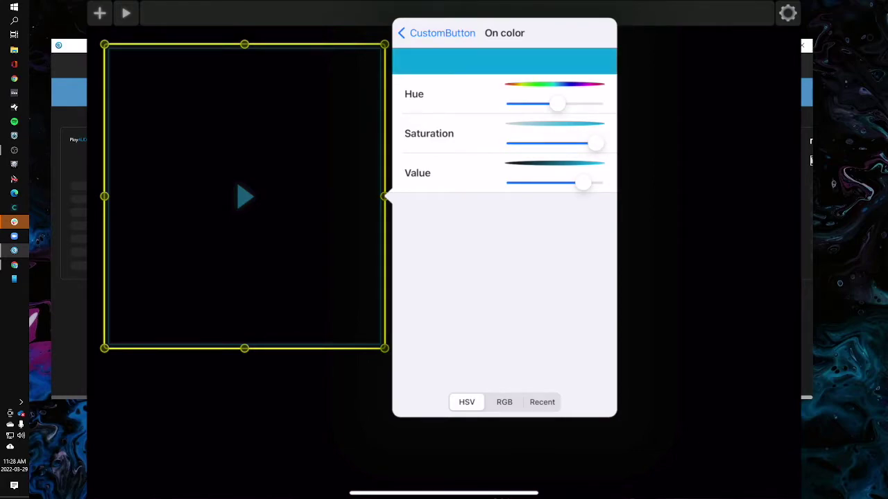
drag(583, 183, 595, 182)
click(415, 32)
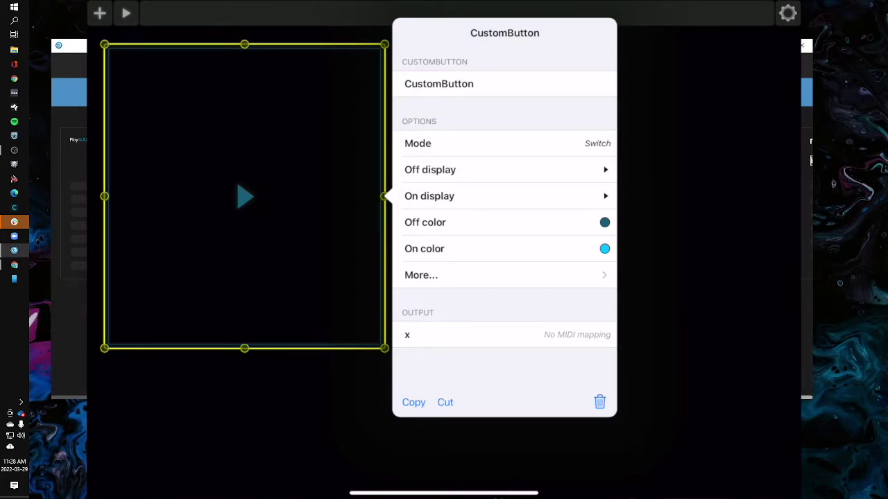
Change the play button's mode to Pad
click(417, 143)
click(416, 86)
click(416, 32)
Set the MIDI destination of the play button's x output to MIDI 0
click(485, 334)
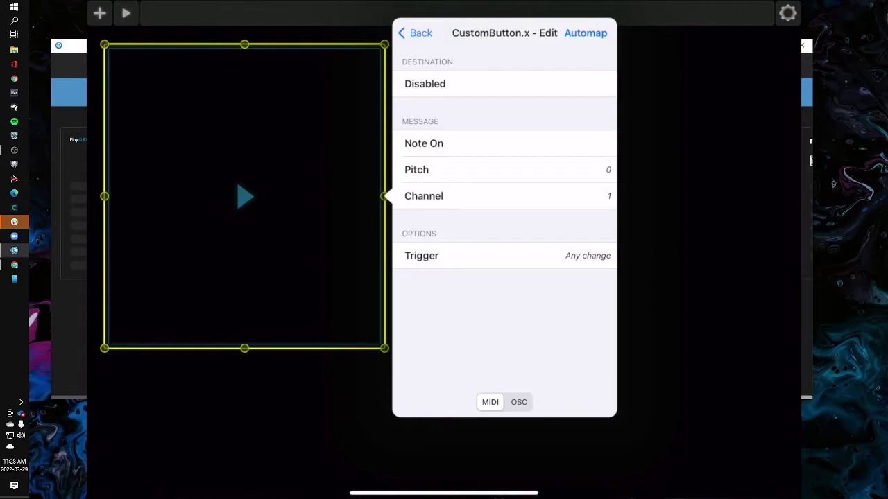
click(486, 83)
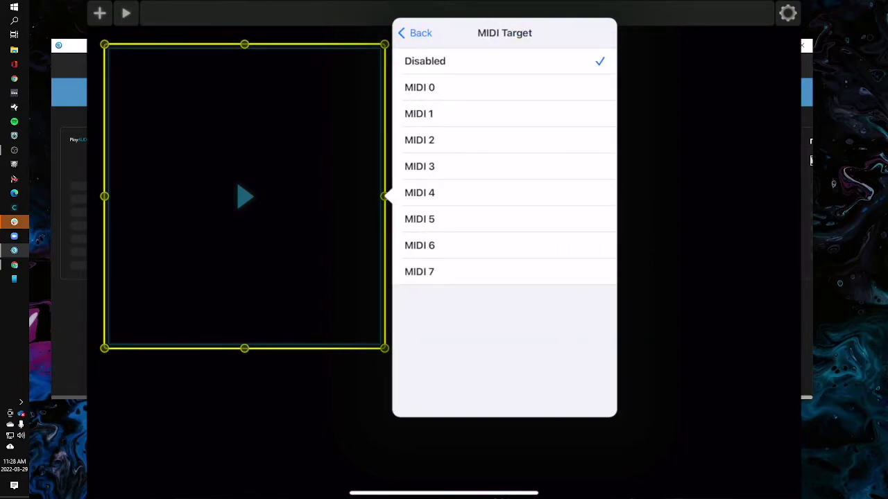
click(420, 88)
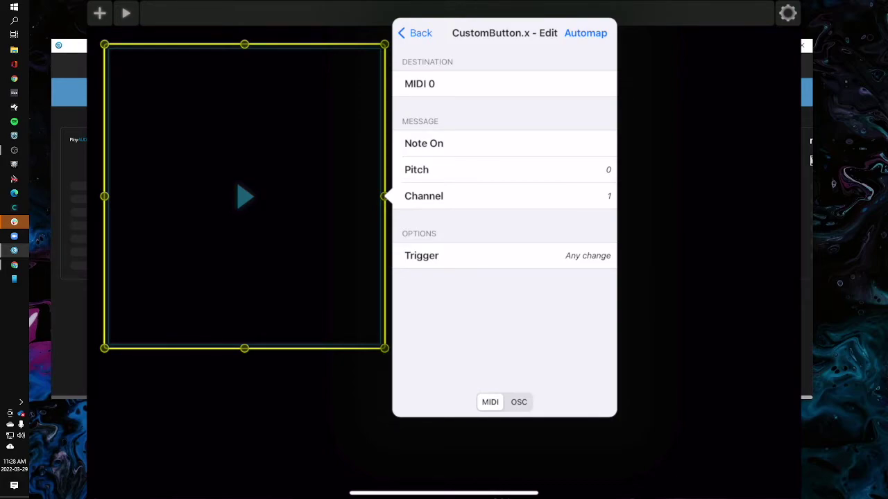
Make the play button's x output send a Control Change message on controller 121, keeping channel 1 and the Any change trigger
click(596, 169)
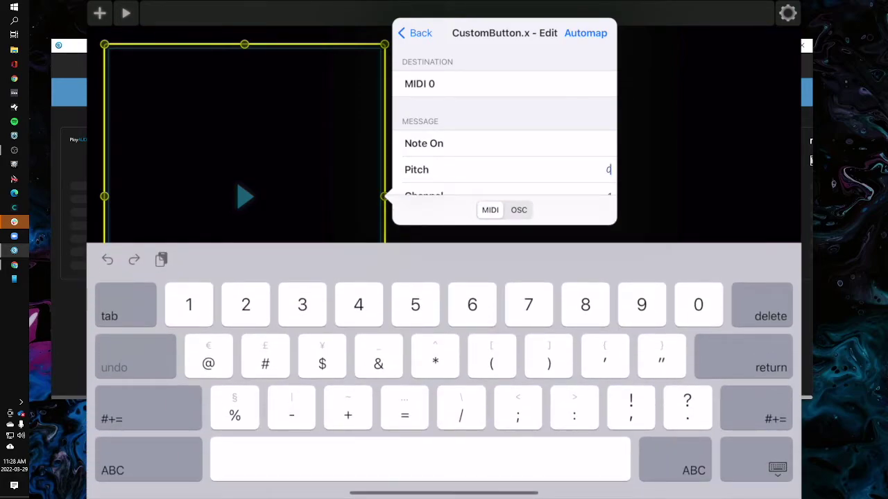
click(424, 143)
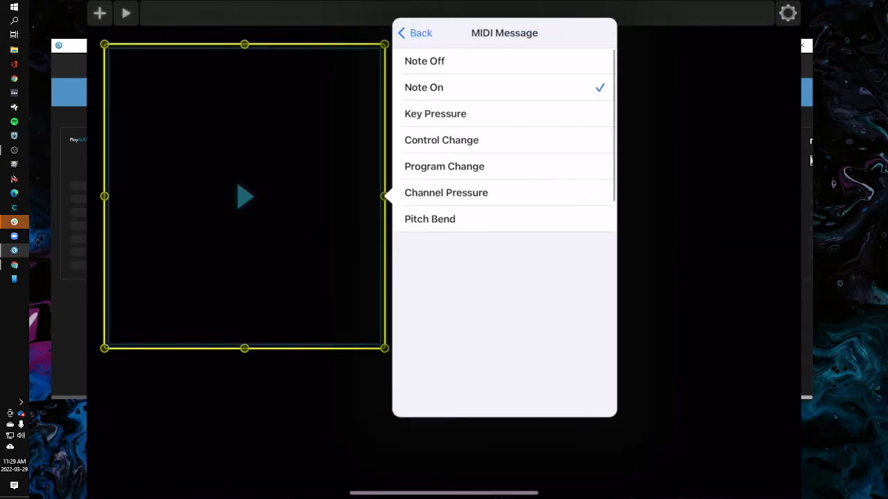
click(441, 139)
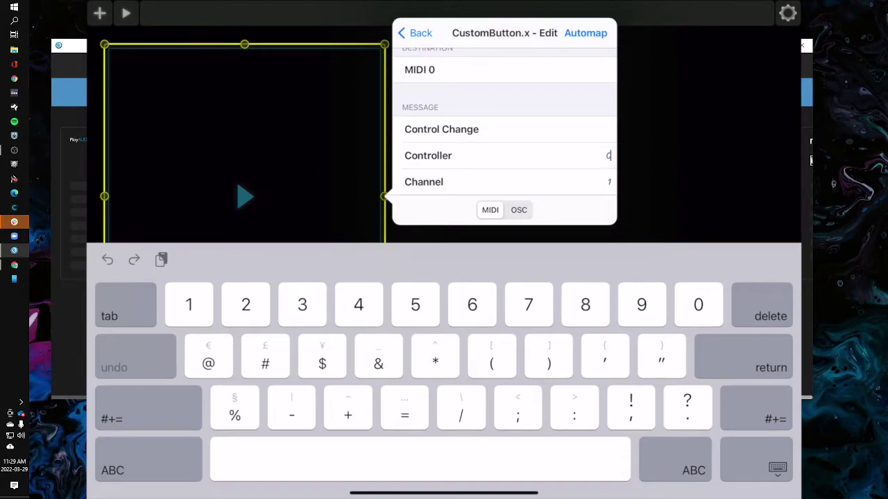
key(BackSpace)
text(121)
click(608, 182)
click(756, 460)
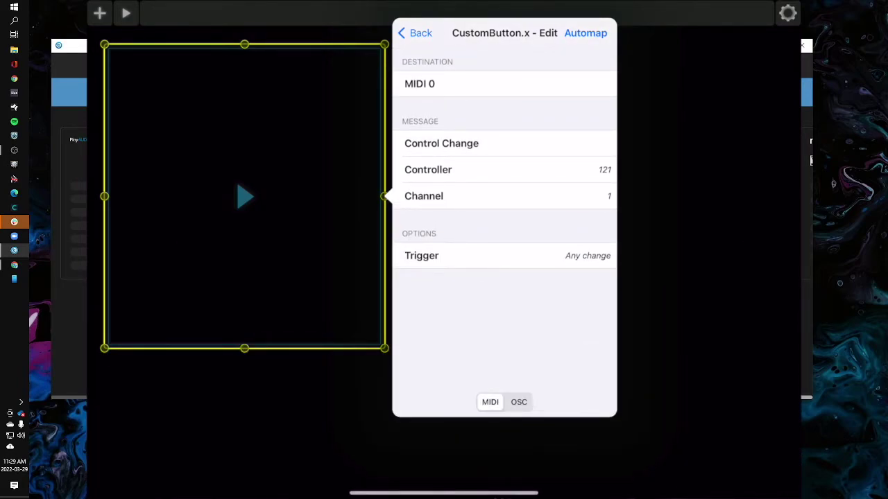
click(485, 255)
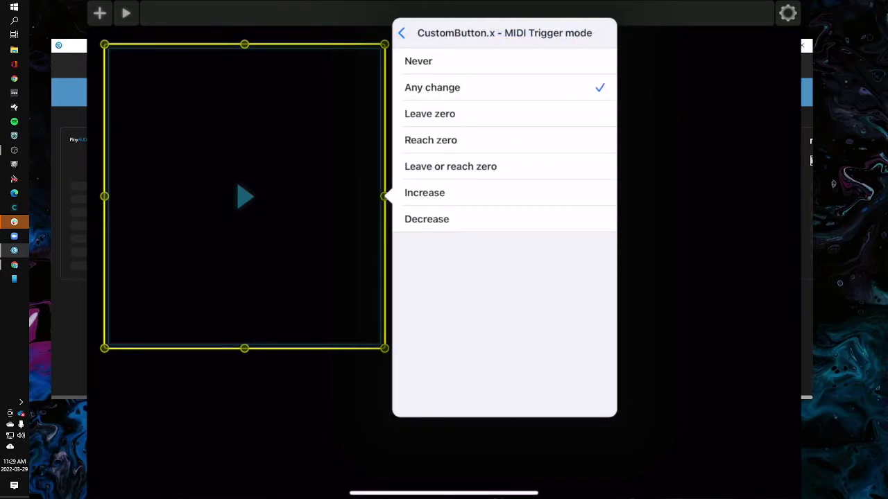
click(401, 32)
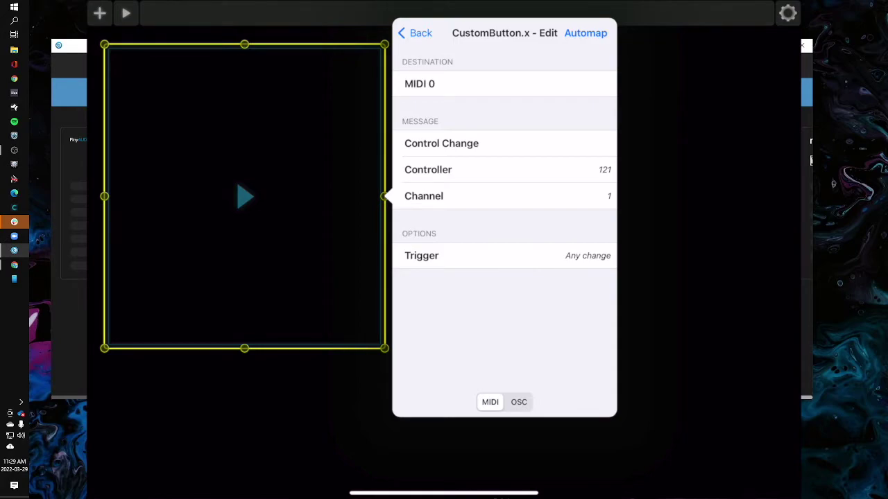
click(415, 33)
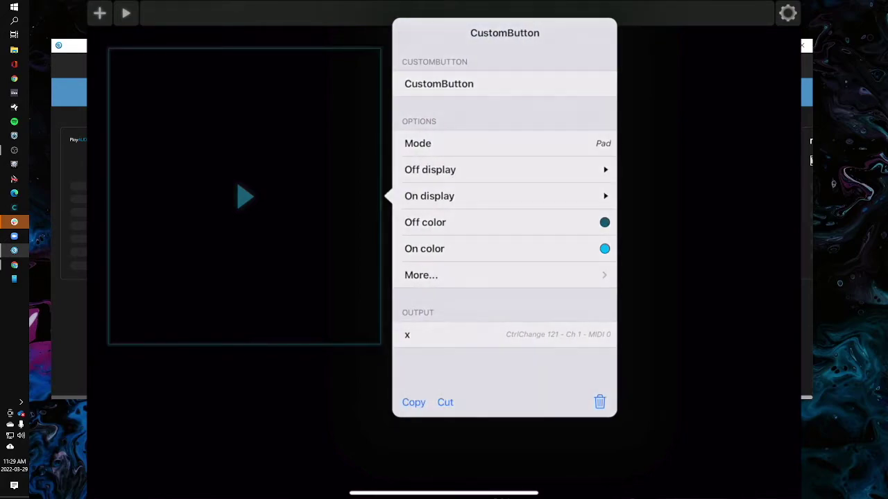
Copy the play button, paste it onto the page and place the duplicate to the right of the original
click(245, 197)
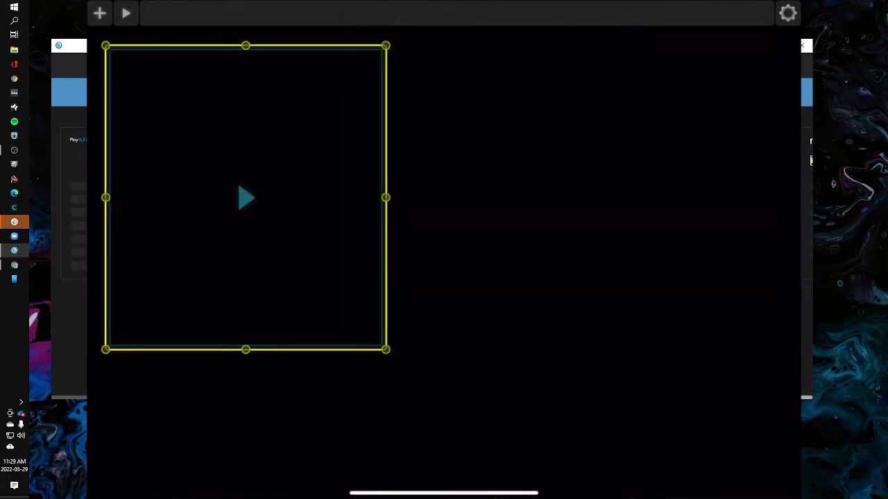
click(245, 198)
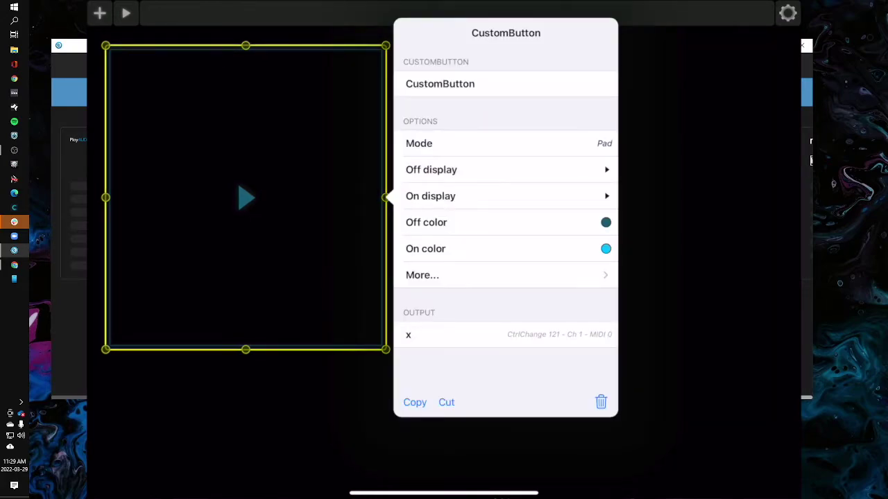
click(414, 403)
key(Escape)
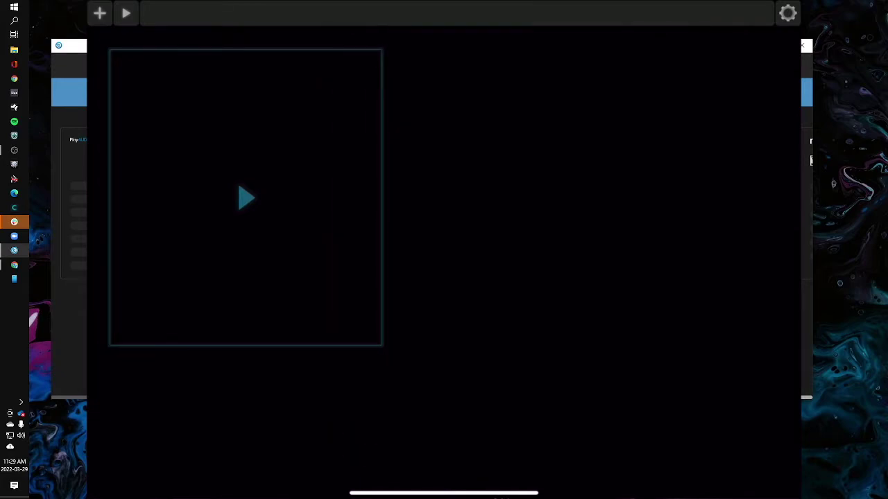
click(374, 262)
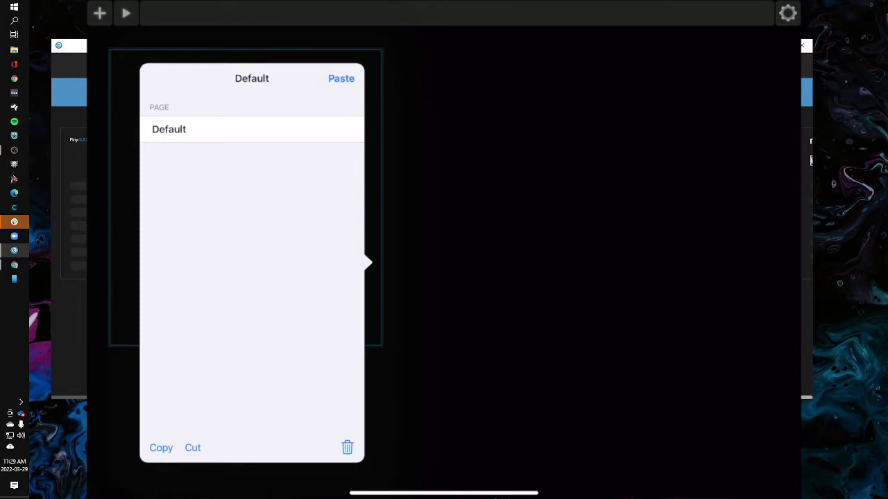
click(341, 78)
drag(232, 183, 569, 200)
Set both the Off display and On display of the duplicated button to the square stop symbol
click(569, 197)
click(569, 197)
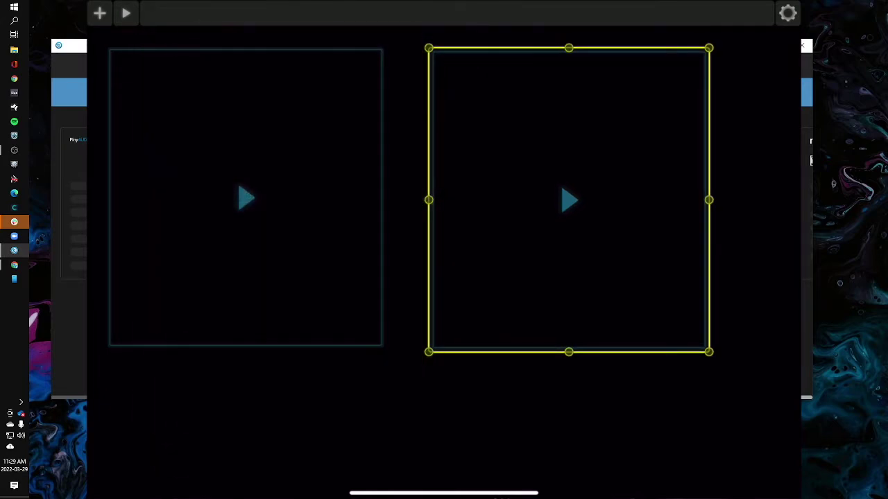
click(569, 200)
click(235, 169)
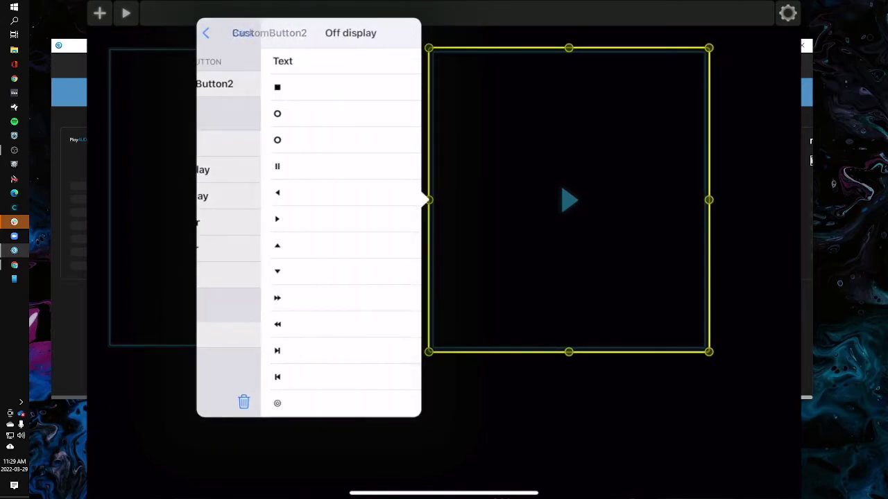
click(213, 86)
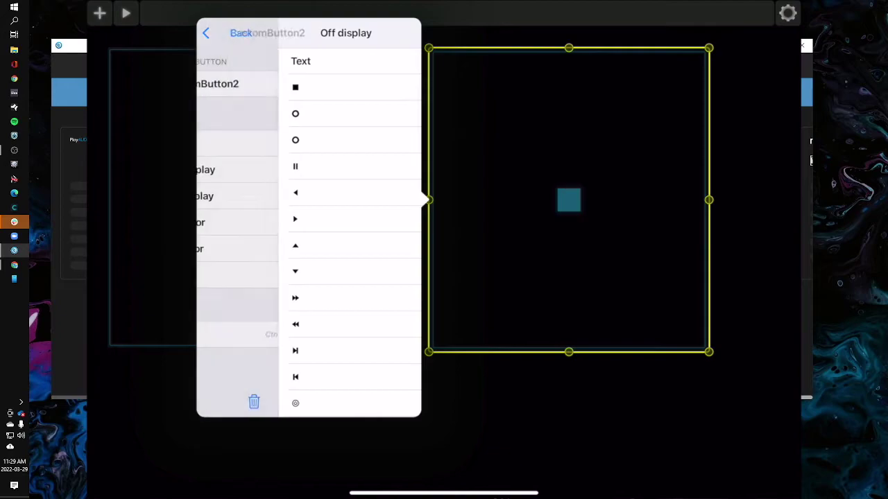
click(233, 196)
click(213, 85)
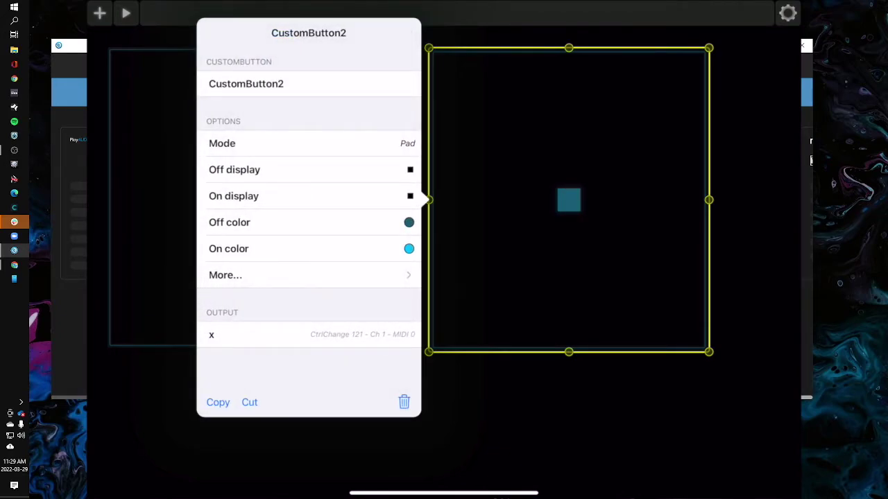
Set the controller number of the stop button's x output to 122
click(211, 334)
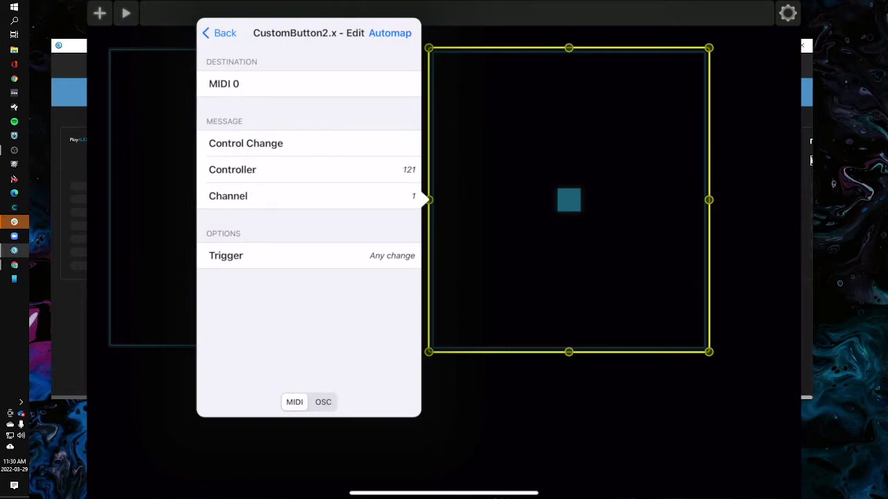
click(408, 169)
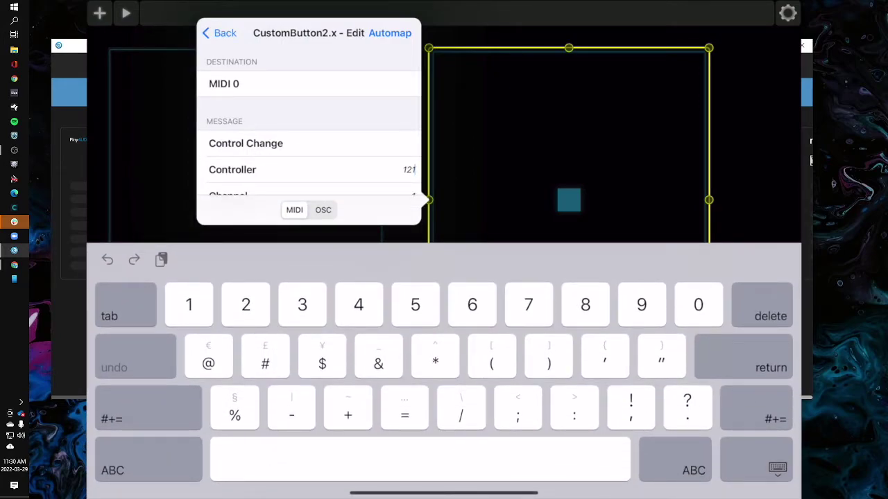
key(BackSpace)
text(2)
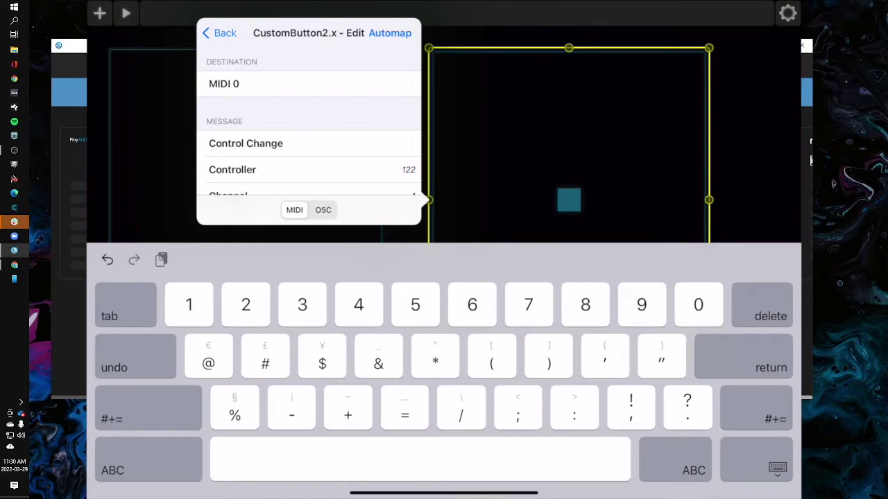
key(Return)
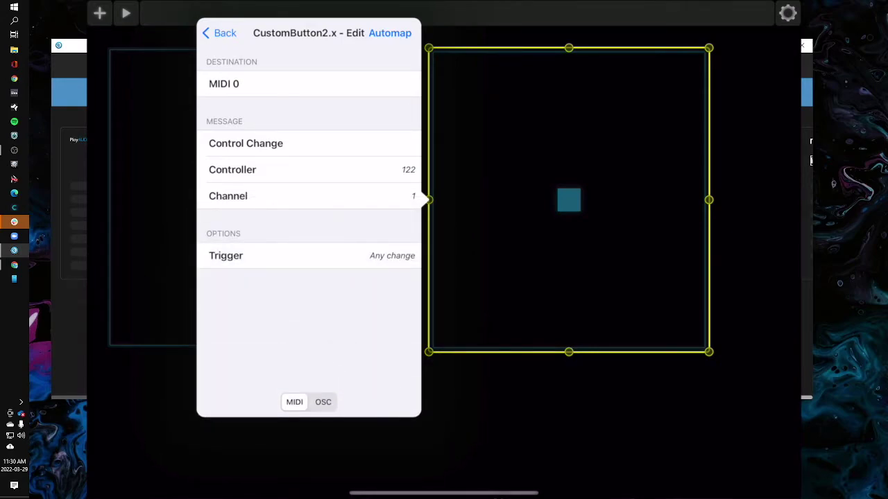
click(219, 33)
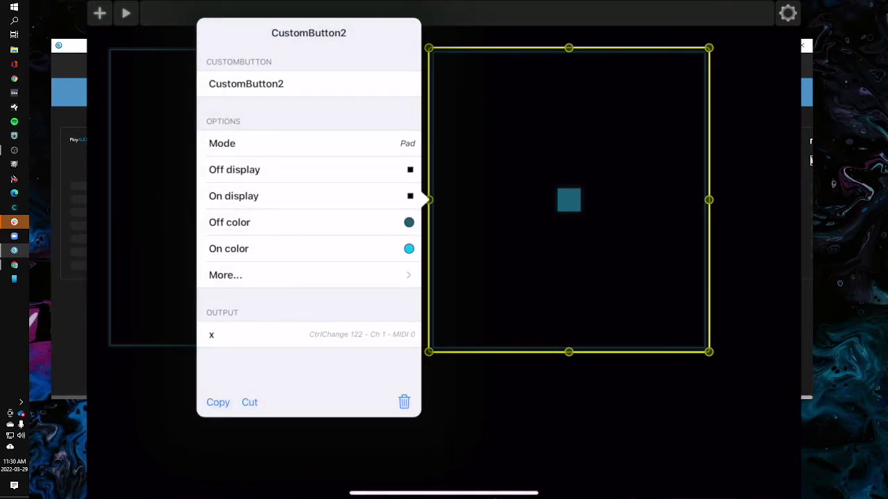
key(Escape)
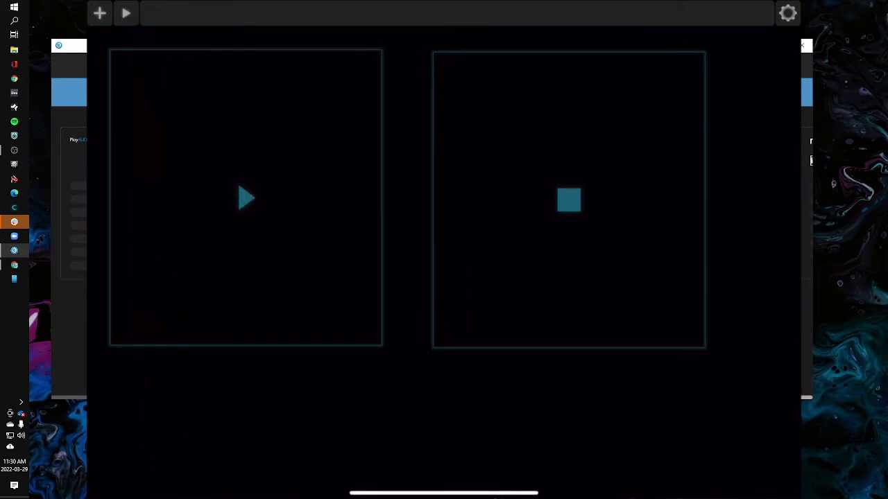
Set the input source of the MIDI 0 target to mioXM RSV 1 in the project settings
click(787, 12)
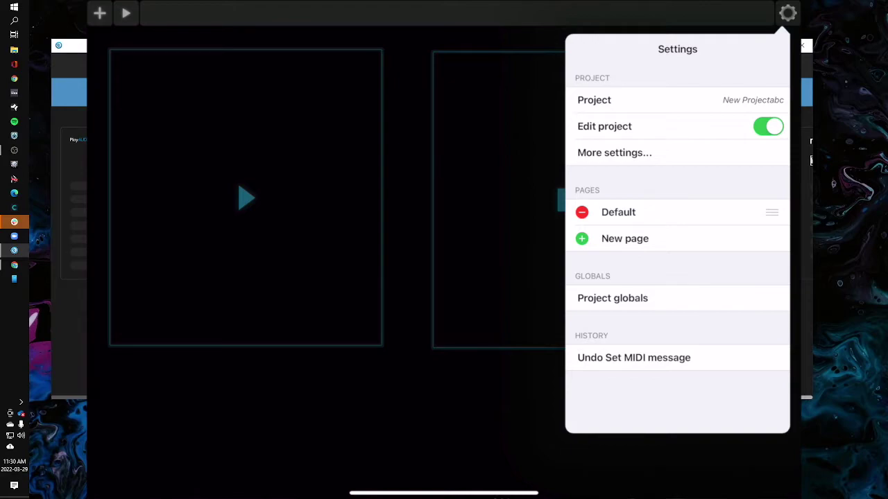
click(615, 153)
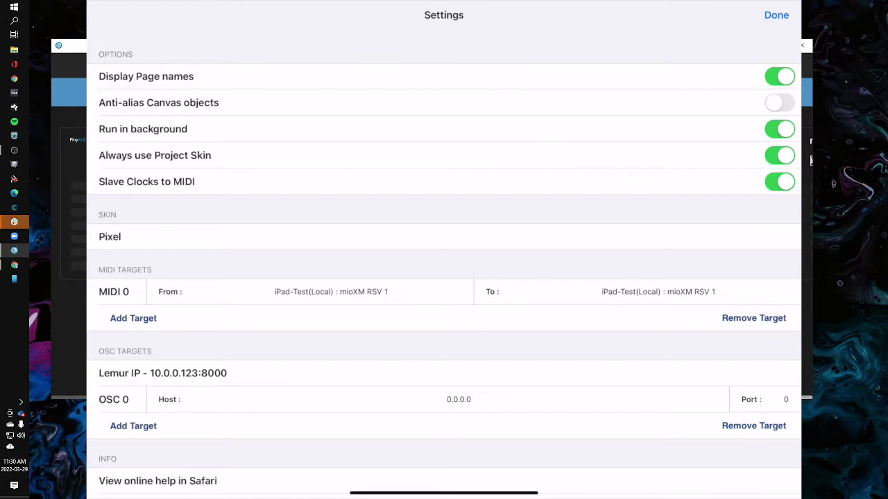
click(310, 291)
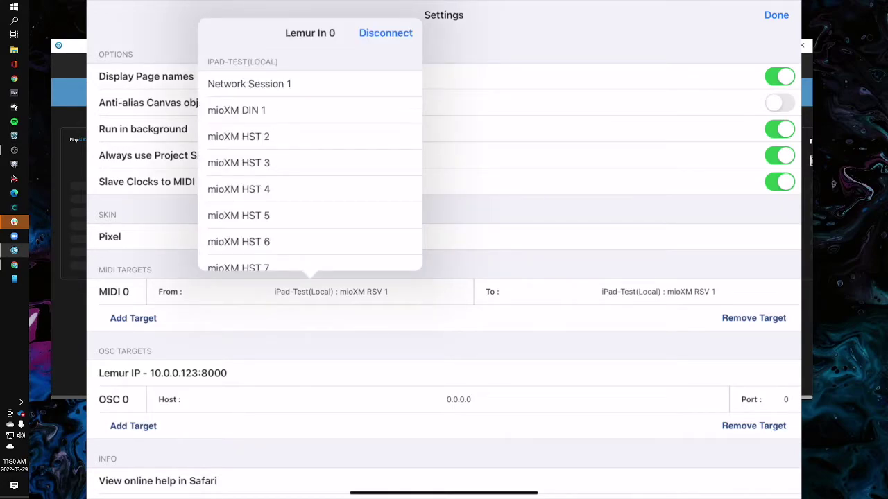
scroll(310, 167, down, 3)
scroll(310, 166, up, 5)
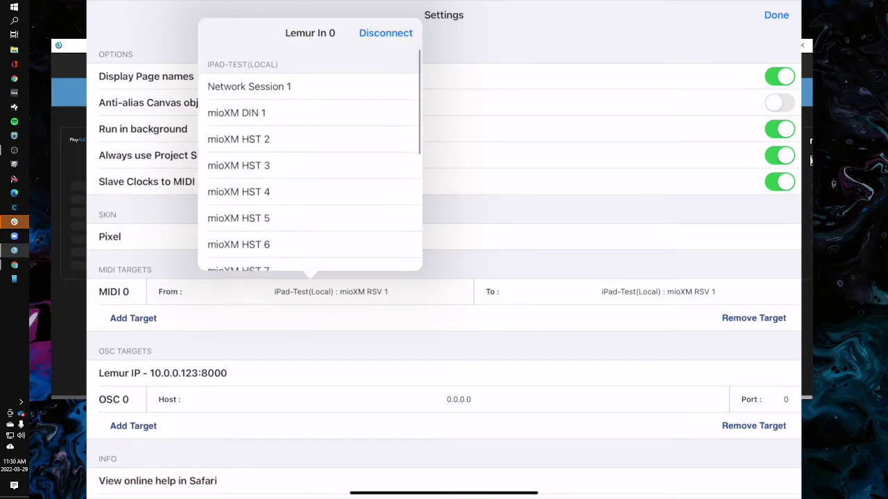
scroll(310, 166, down, 3)
scroll(310, 166, up, 4)
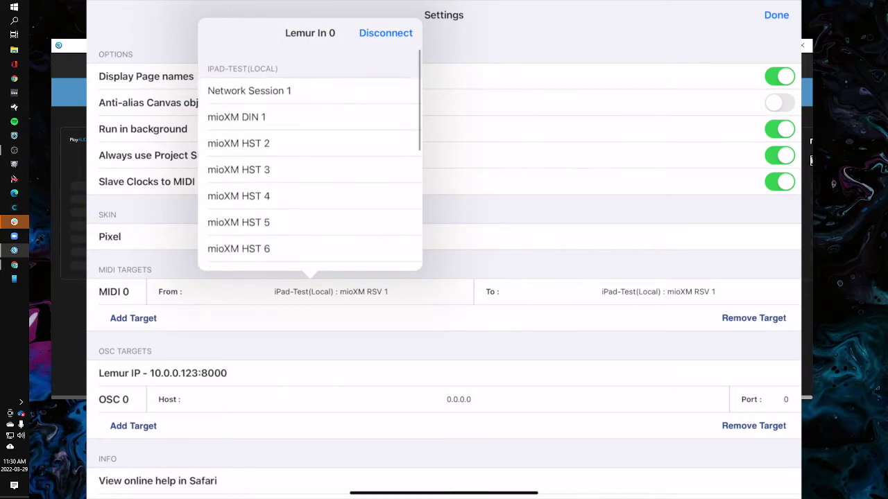
scroll(310, 167, down, 5)
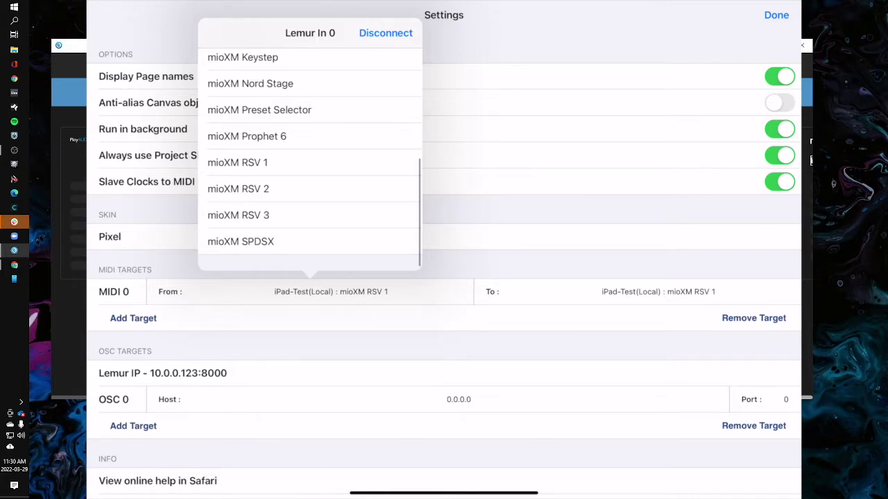
click(237, 163)
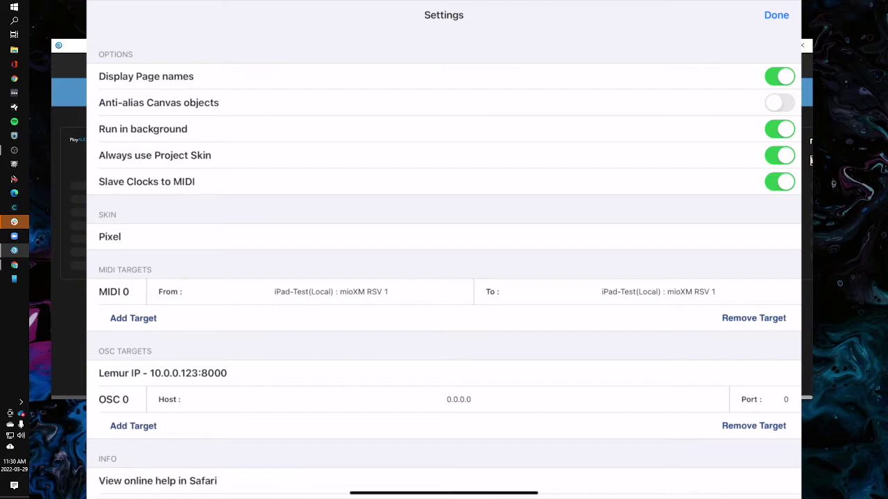
Set the output destination of the MIDI 0 target to mioXM RSV 1 and close the project settings
click(638, 291)
click(637, 291)
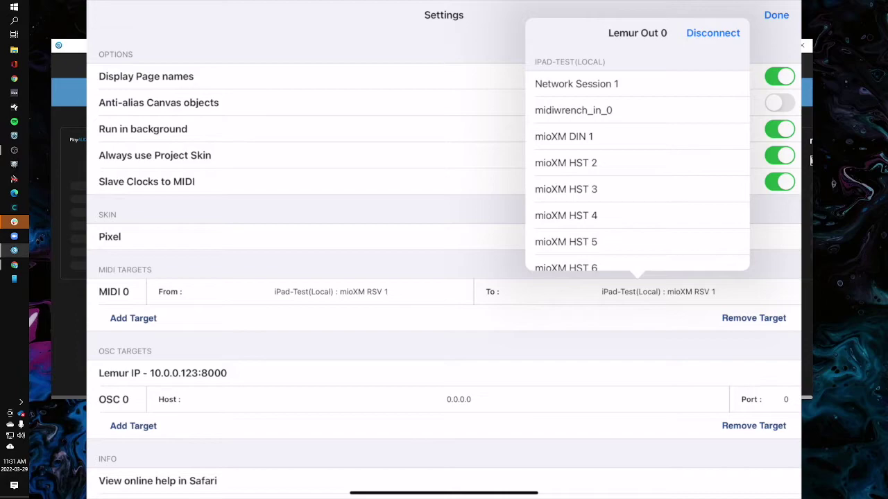
scroll(638, 159, down, 6)
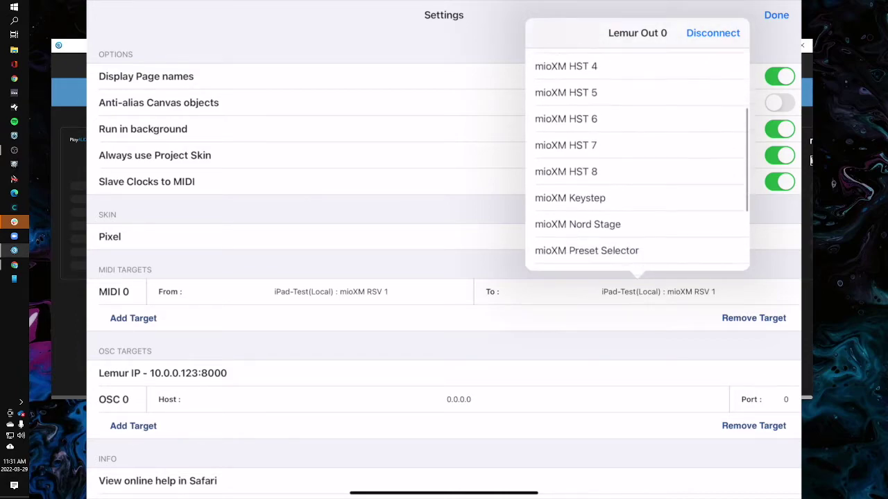
click(565, 156)
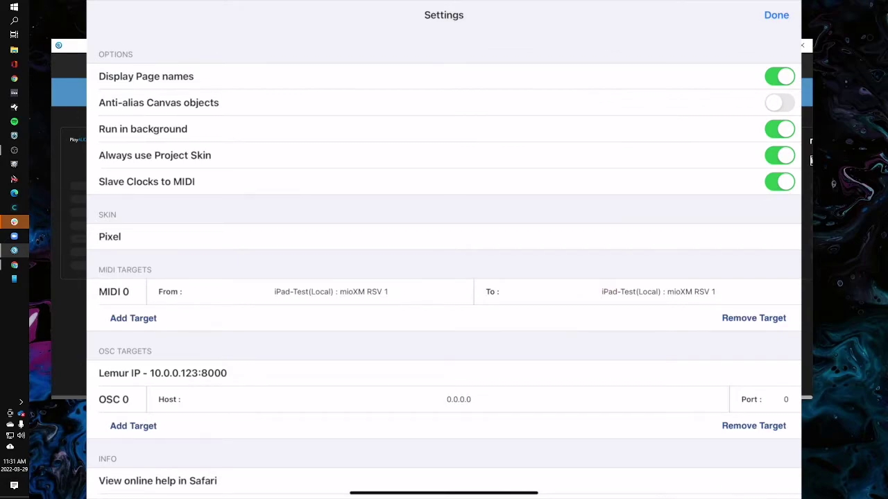
click(776, 15)
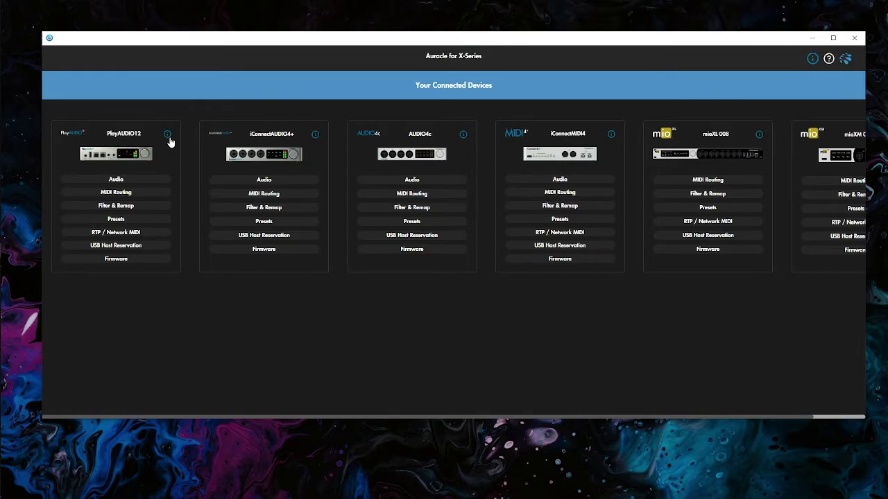
Switch to Auracle for X-Series and check the connection type in the mioXM's device information
drag(379, 419, 610, 424)
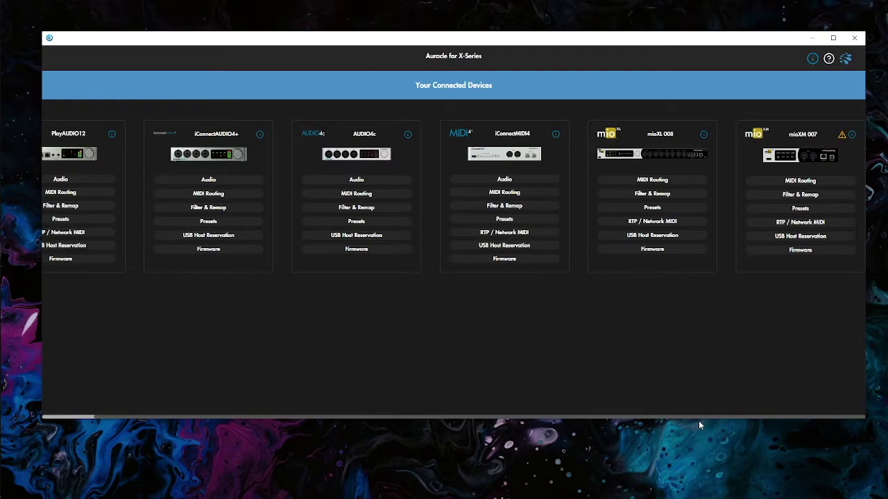
drag(698, 425, 347, 421)
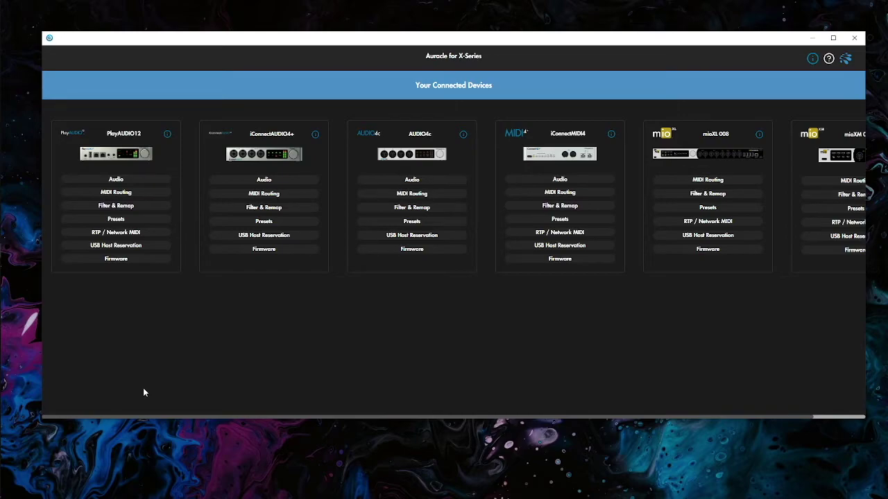
click(225, 417)
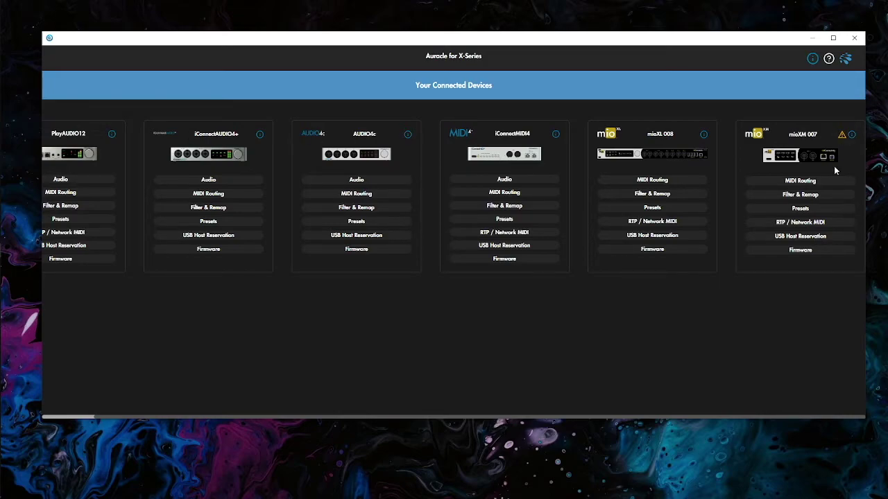
click(849, 136)
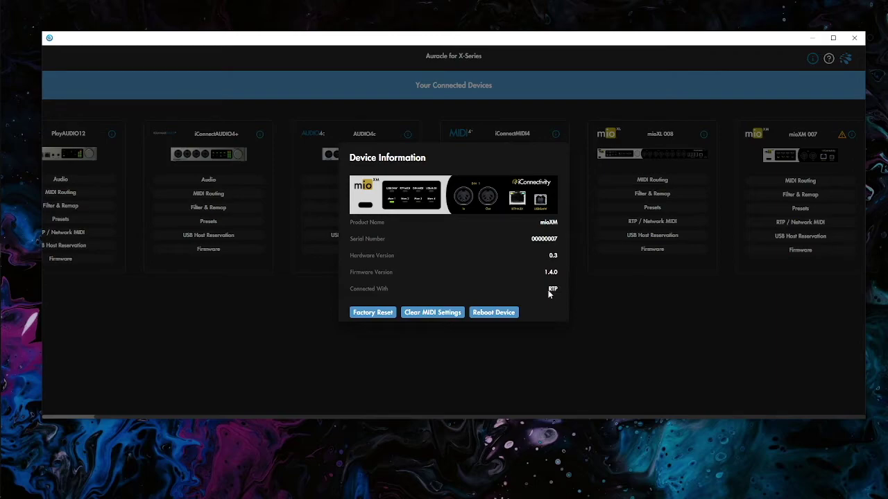
click(574, 394)
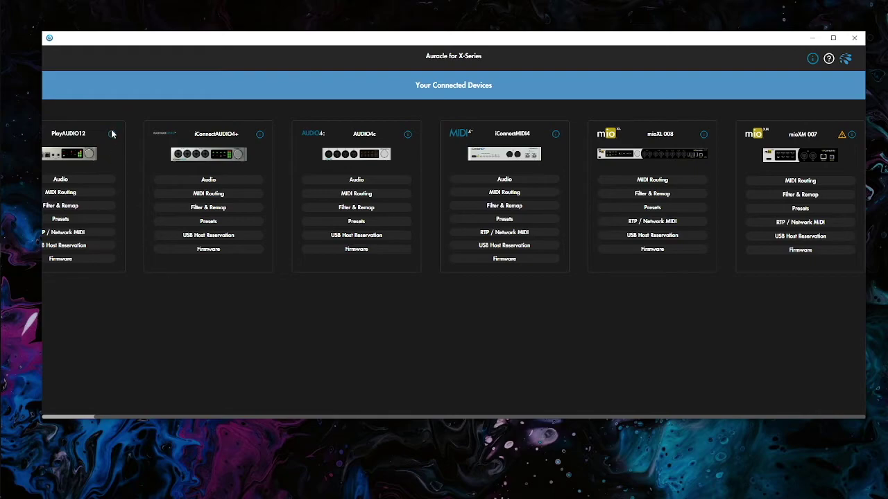
In the mioXM's MIDI routing, route the source RSV 1 under Device Port to Computer/DAW to the RTP 12 destination
drag(172, 415, 474, 414)
click(804, 182)
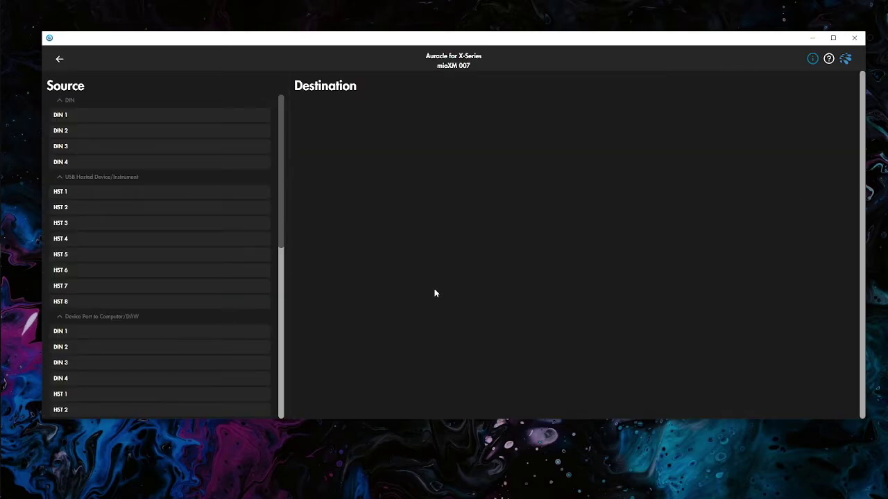
scroll(180, 229, down, 8)
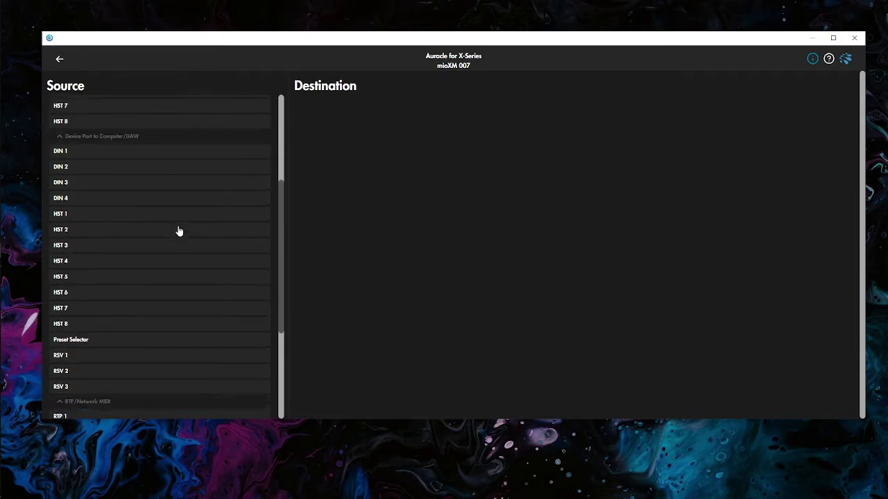
click(117, 306)
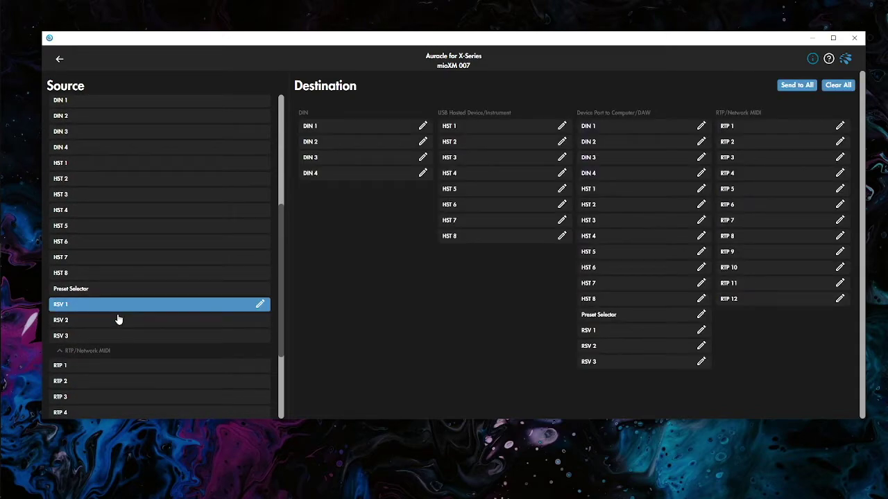
scroll(122, 307, up, 8)
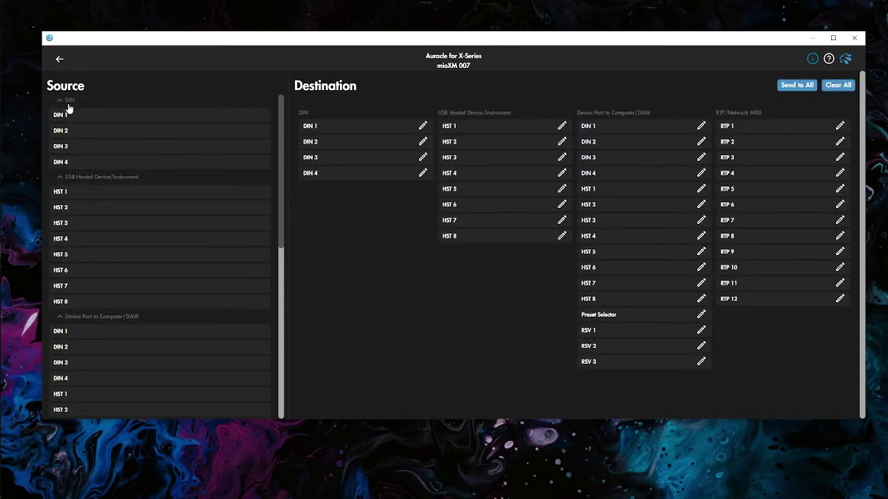
scroll(97, 280, down, 2)
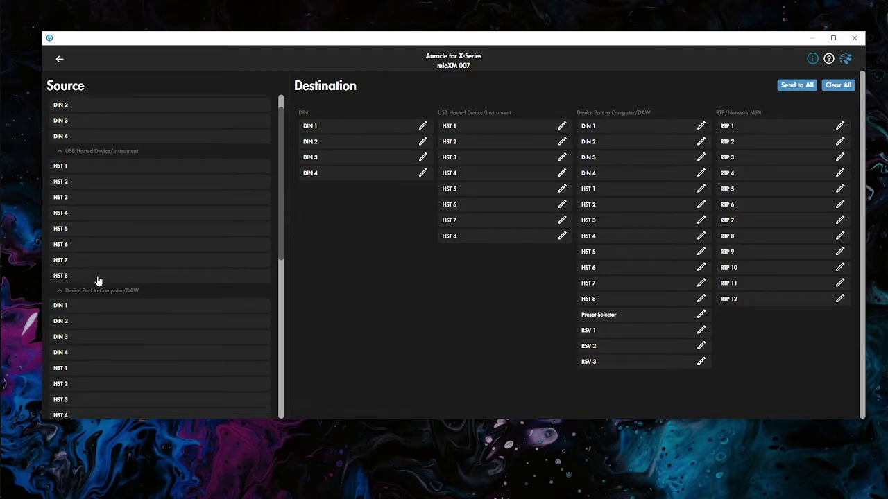
scroll(145, 279, down, 2)
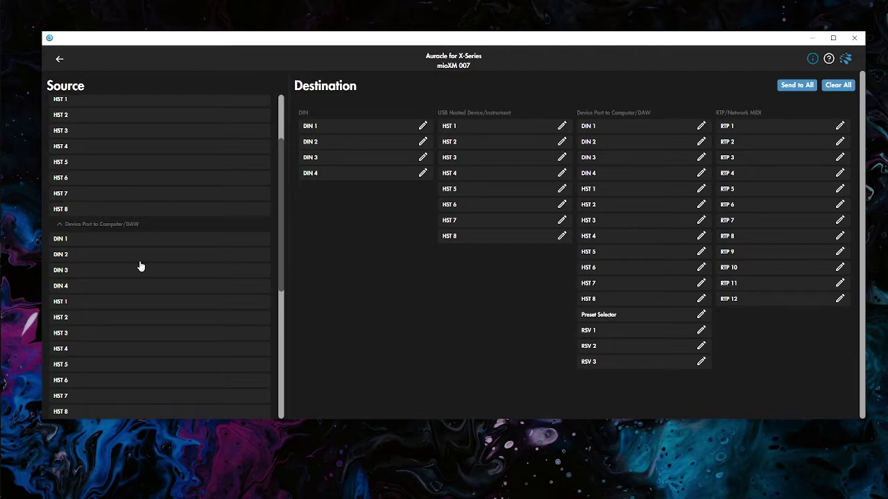
scroll(140, 266, down, 4)
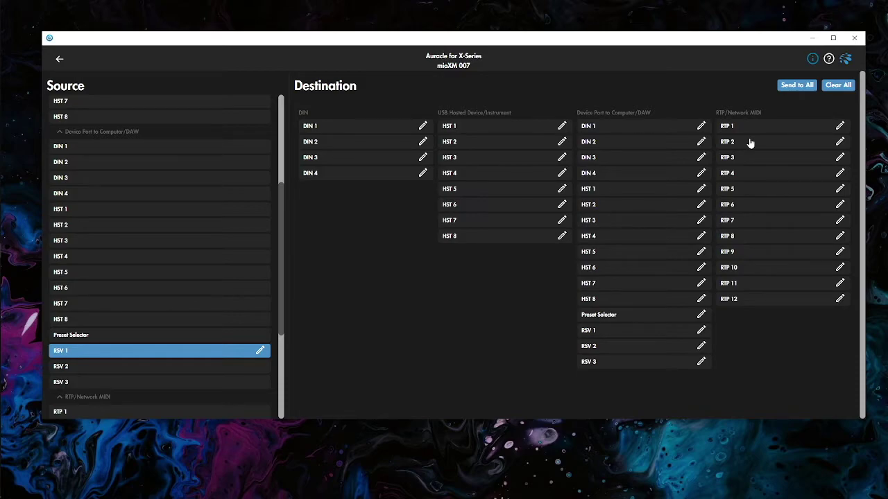
click(751, 302)
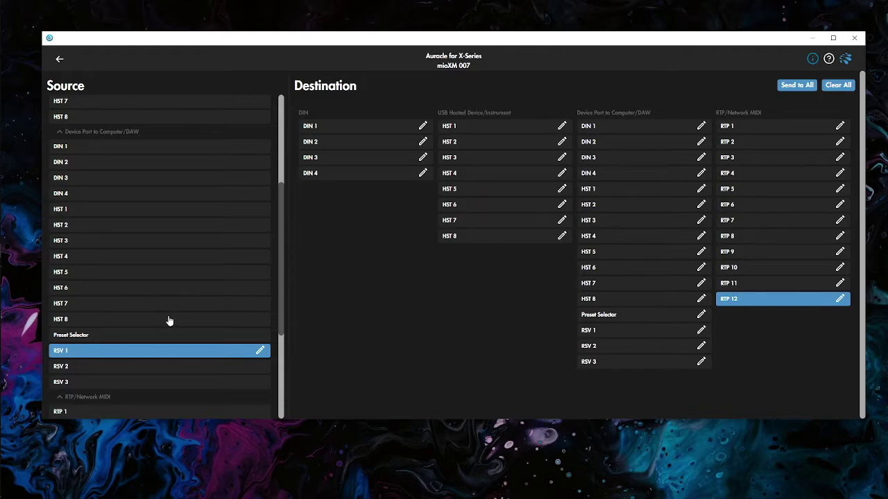
For the RTP 12 source, remove the HST 8 destination and route it to RSV 1 under Device Port to Computer/DAW
scroll(117, 308, down, 3)
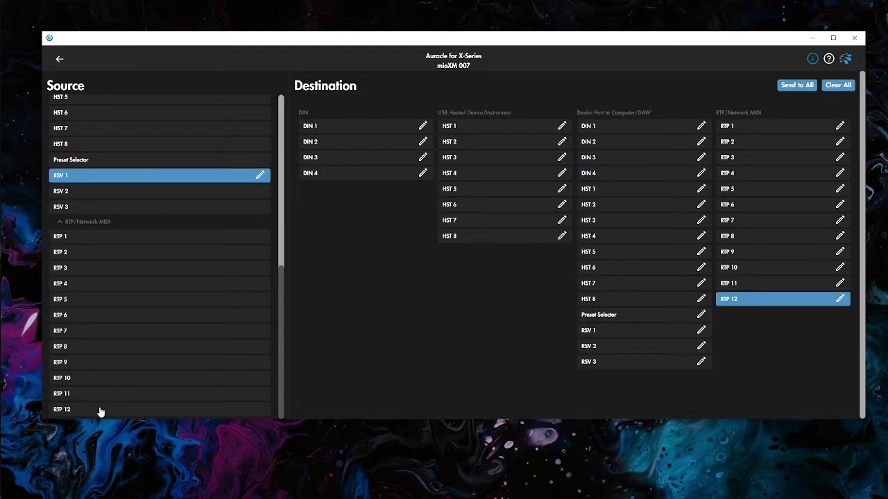
click(100, 410)
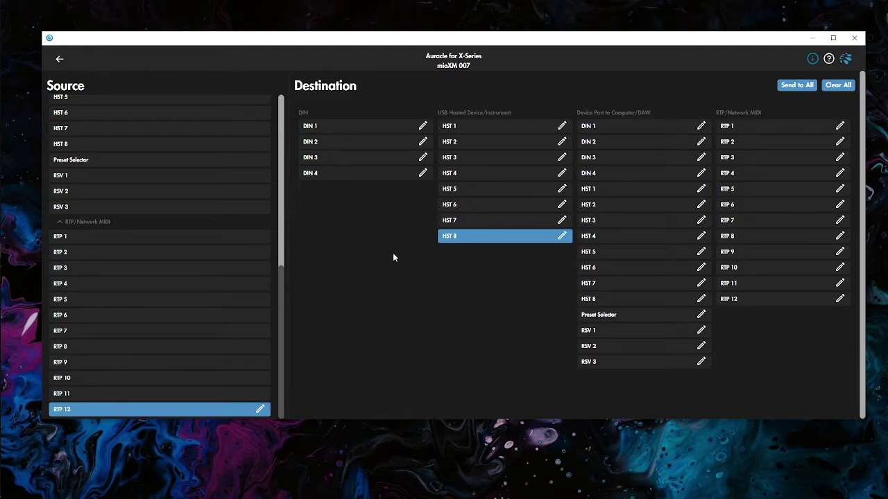
click(457, 240)
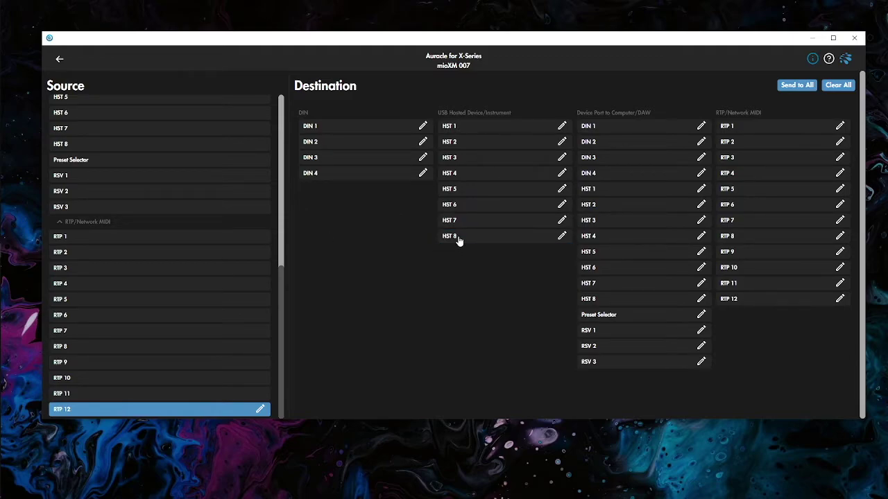
click(601, 336)
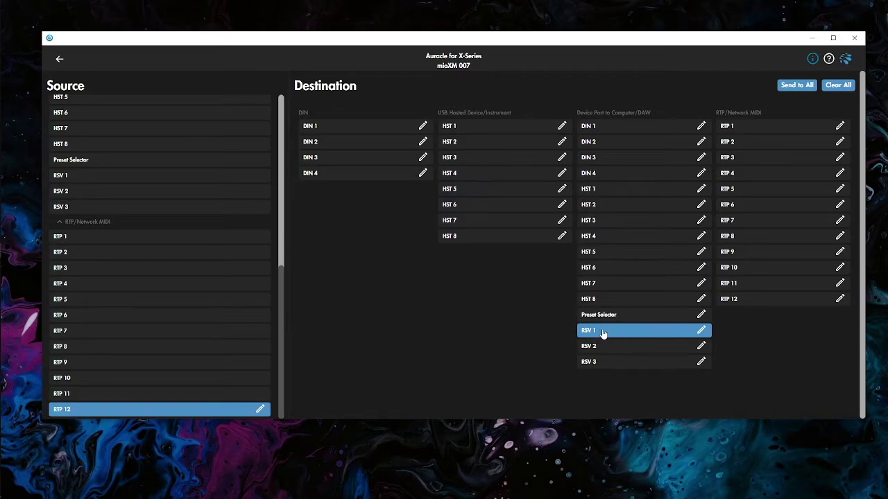
Open the mioXM's RTP / Network MIDI settings and check the session name and Bonjour name of RTP 12
click(59, 61)
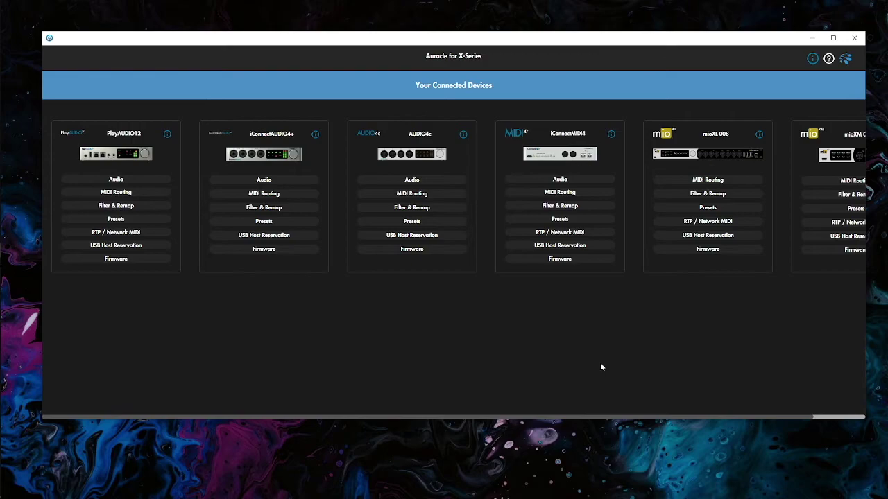
drag(583, 419, 637, 414)
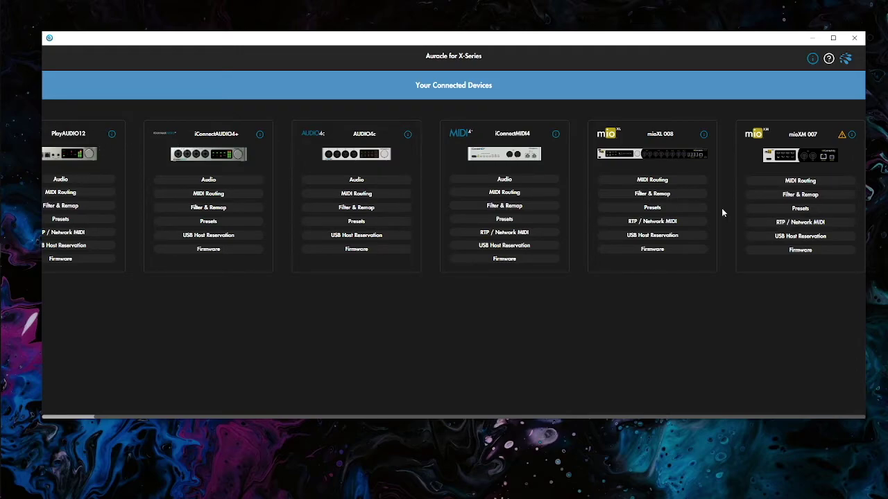
click(784, 222)
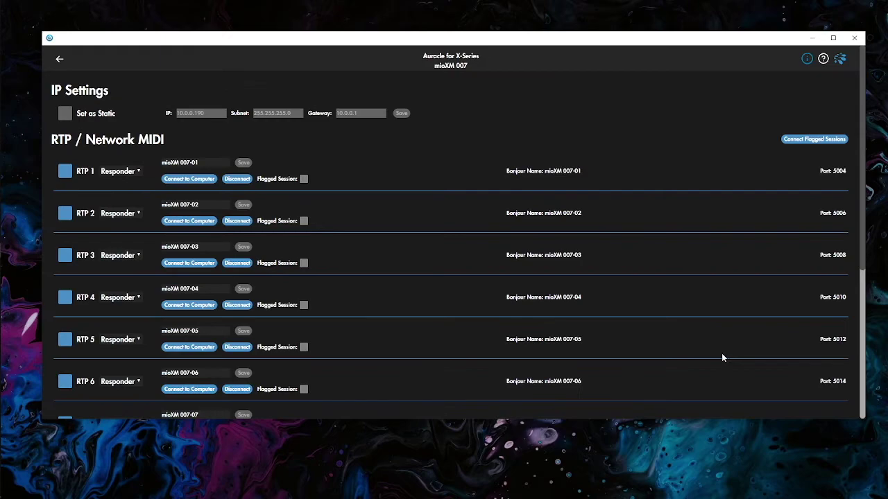
scroll(358, 192, down, 3)
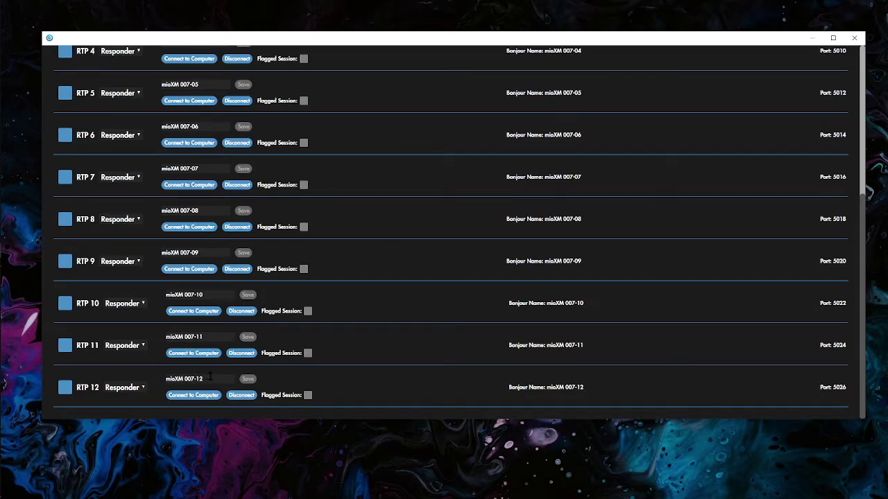
drag(210, 377, 165, 379)
key(ctrl+c)
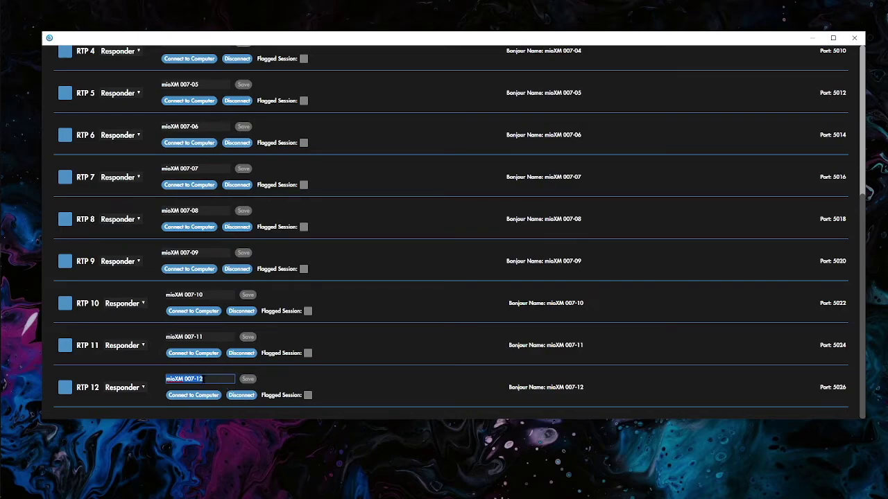
click(555, 387)
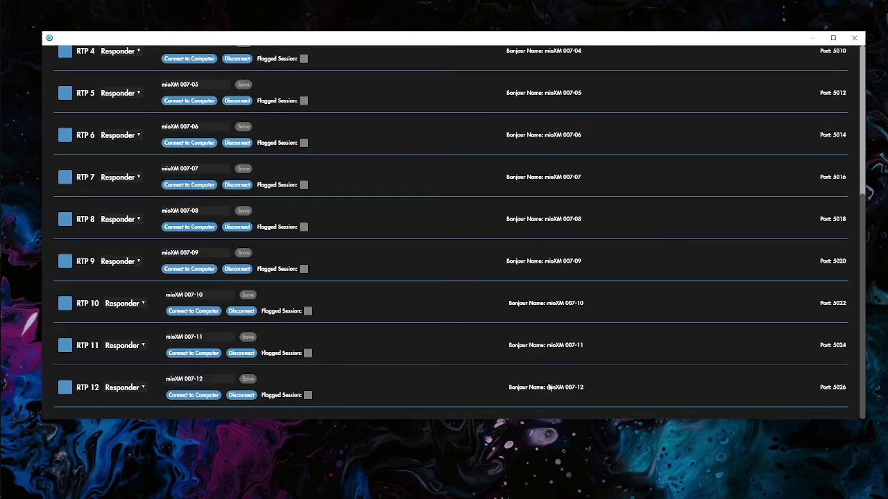
scroll(92, 151, up, 5)
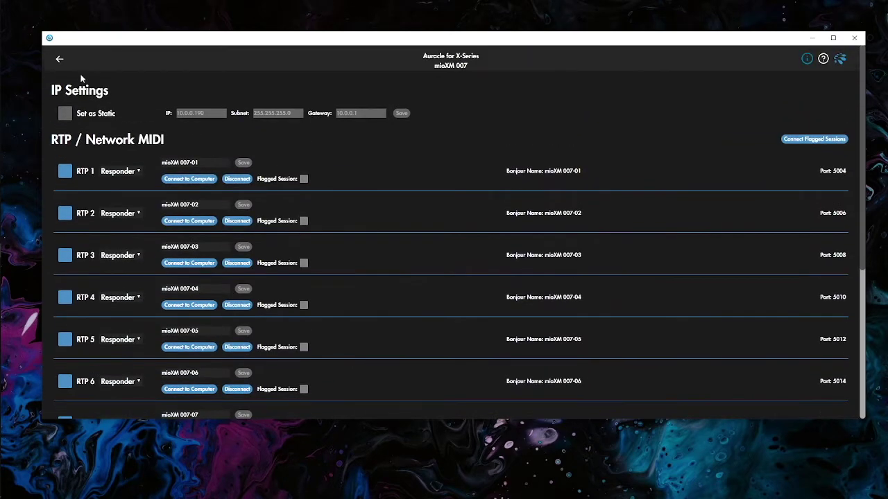
In the PlayAUDIO12's RTP / Network MIDI settings, make PA12 1AD-01 an Initiator by name with mioXM 007-12 and save it
click(60, 61)
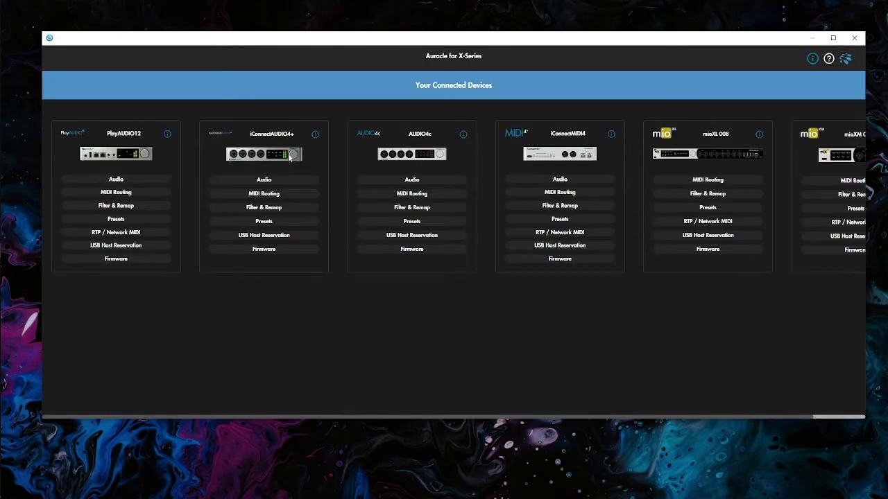
click(104, 233)
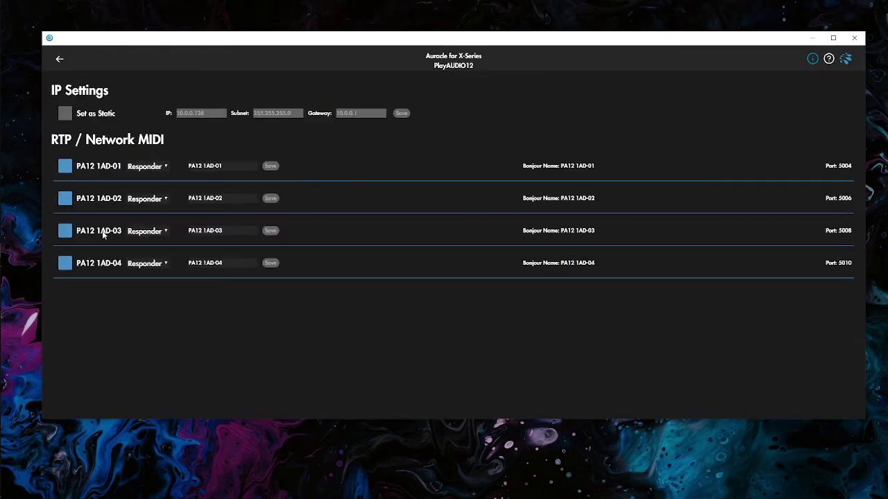
click(146, 167)
click(142, 177)
click(252, 168)
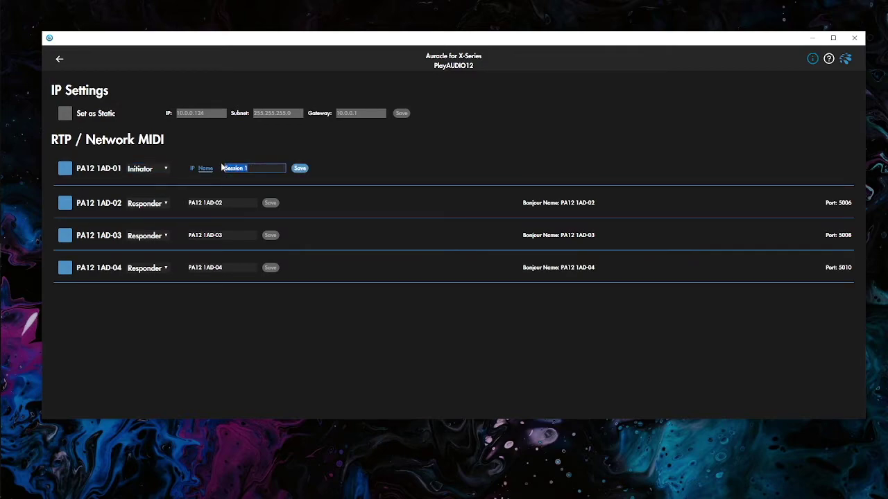
key(ctrl+v)
click(299, 168)
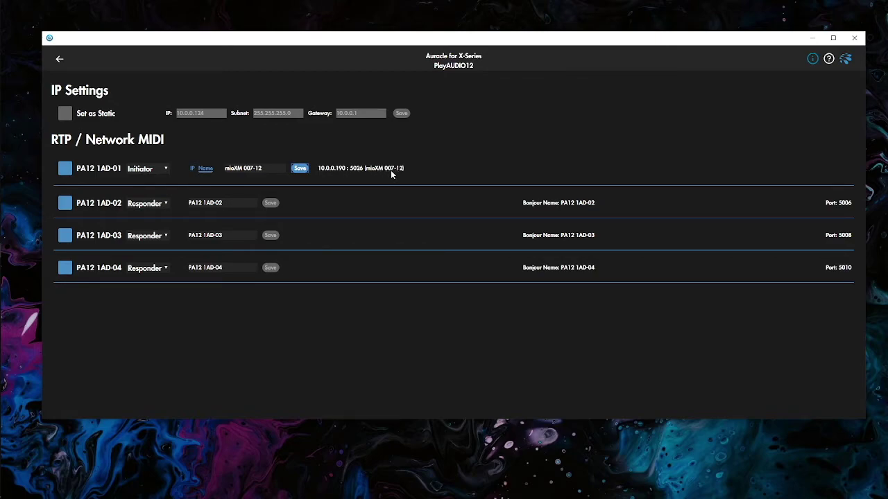
In the PlayAUDIO12's MIDI routing, check the destinations of source RTP 1 under Device Port to Computer/DAW [Jack 1] and of network source PA12 1AD-01
click(61, 62)
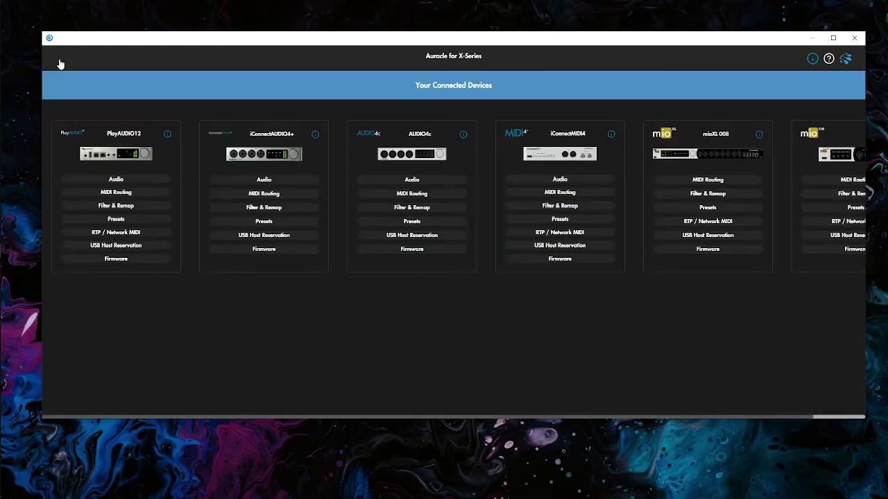
click(116, 192)
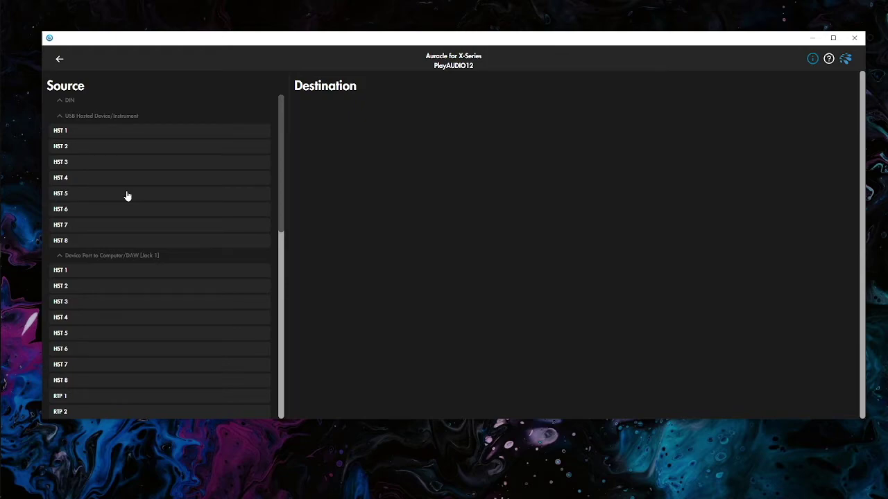
scroll(147, 223, down, 3)
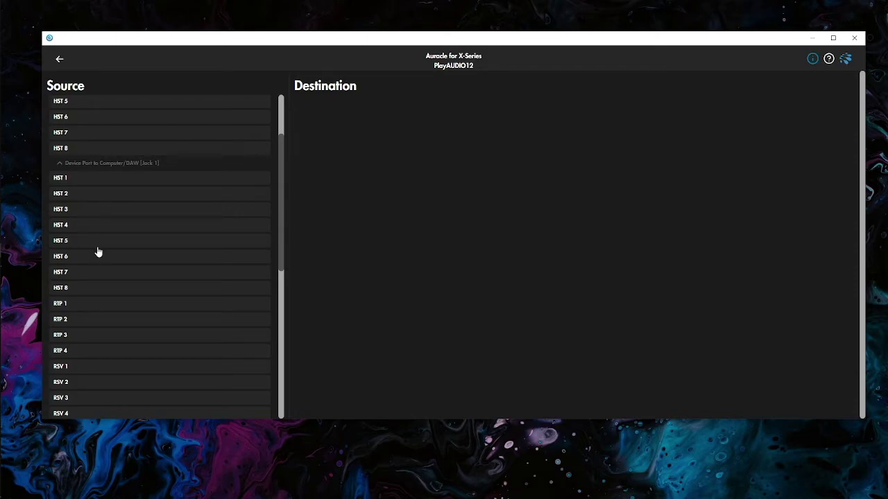
click(90, 303)
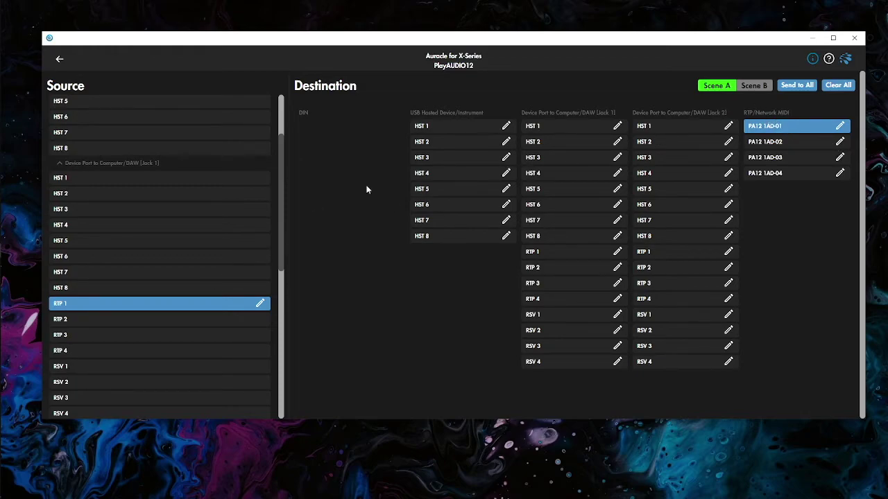
scroll(182, 276, down, 6)
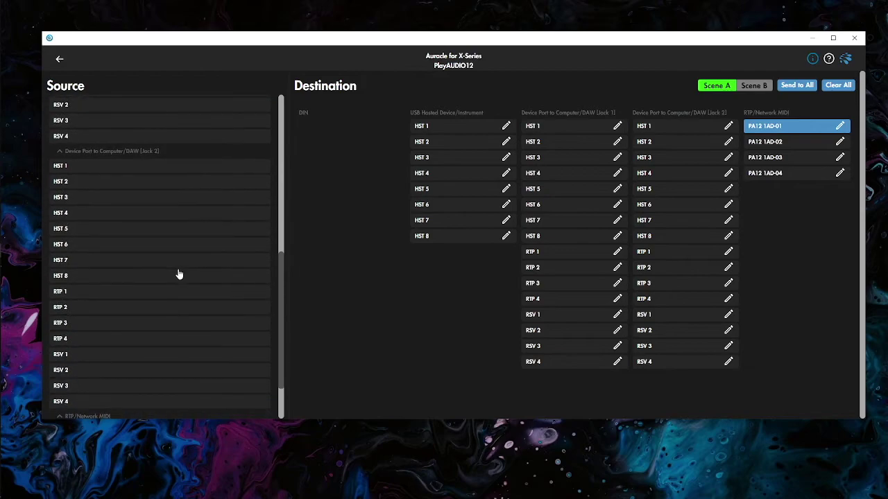
scroll(64, 296, down, 2)
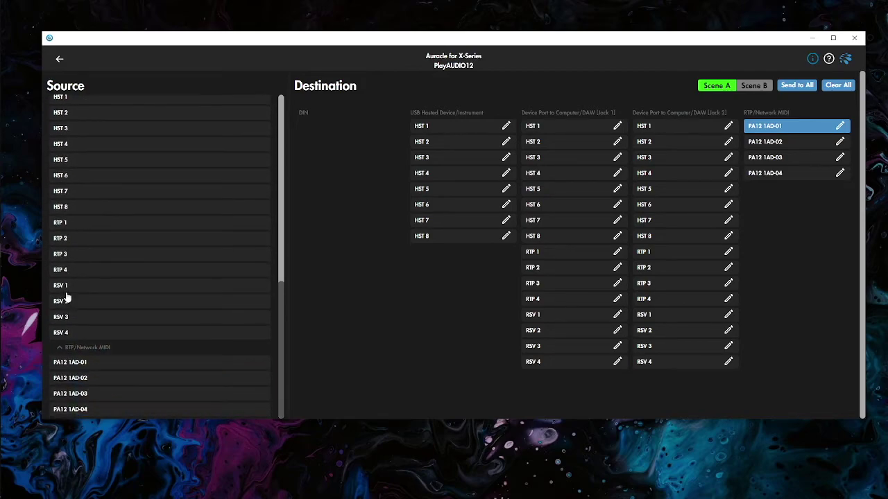
click(81, 367)
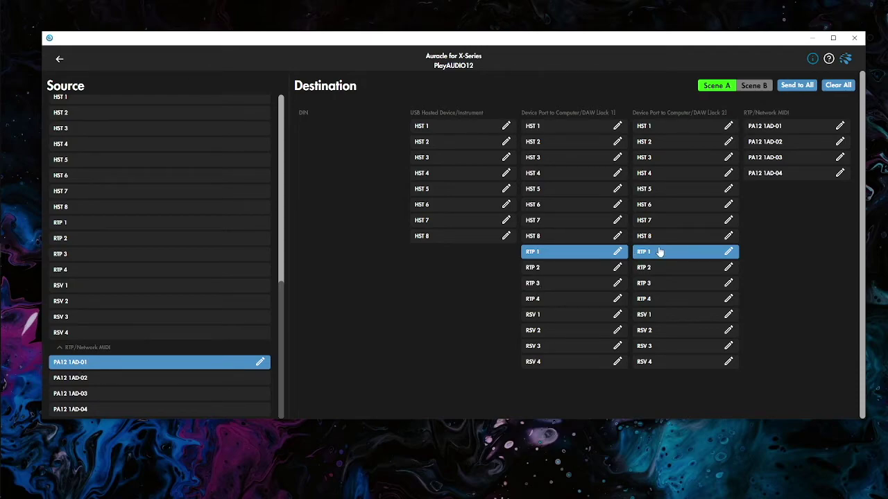
click(59, 62)
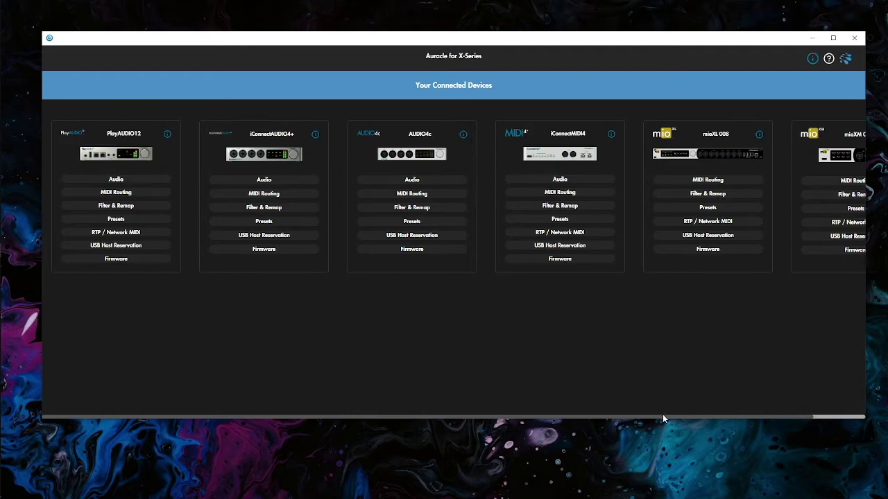
scroll(661, 419, right, 1)
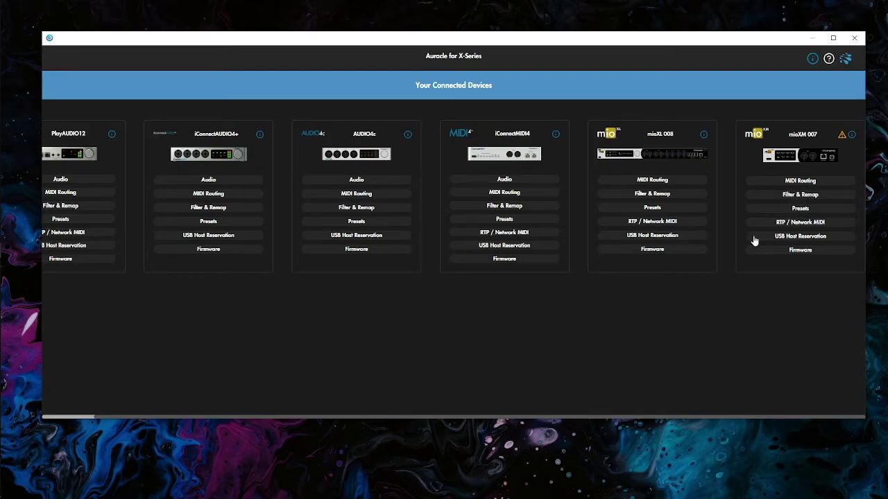
scroll(250, 416, left, 1)
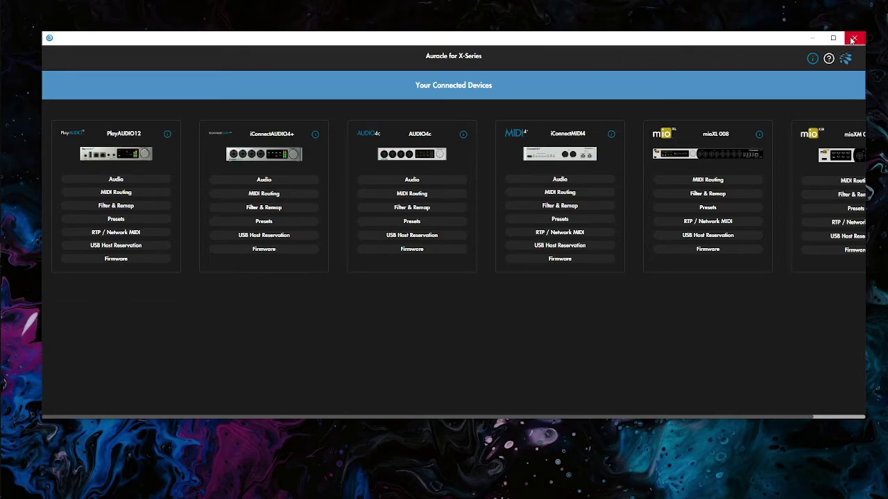
Switch to MIDI-OX, remove 2- RSV 1 from its MIDI inputs so only 2- RTP 1 is selected, and clear the input monitor
mouse_move(2, 208)
click(14, 181)
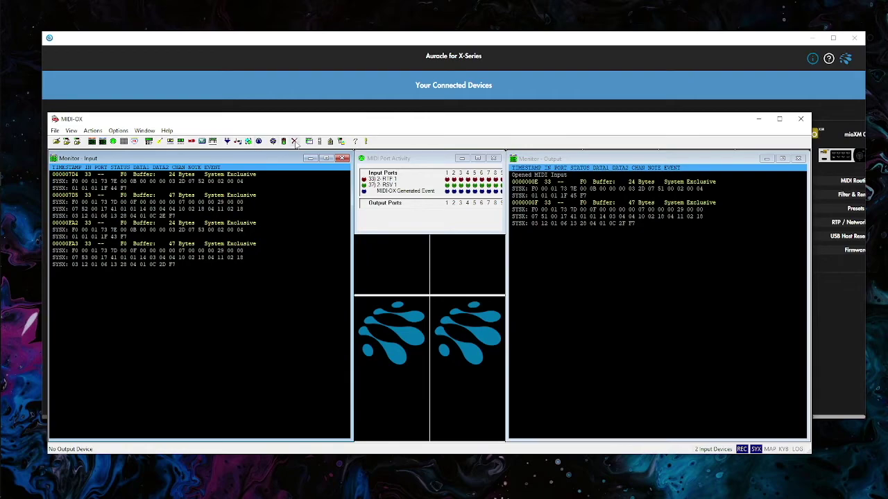
click(294, 142)
click(119, 131)
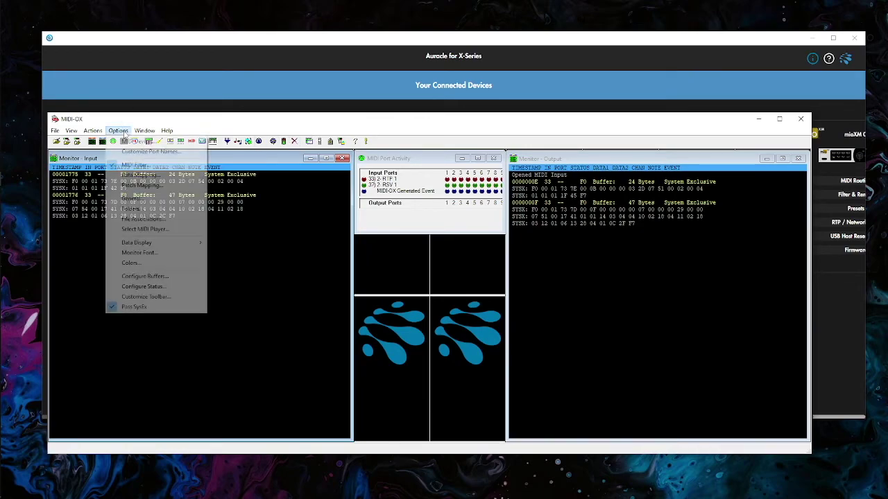
click(132, 141)
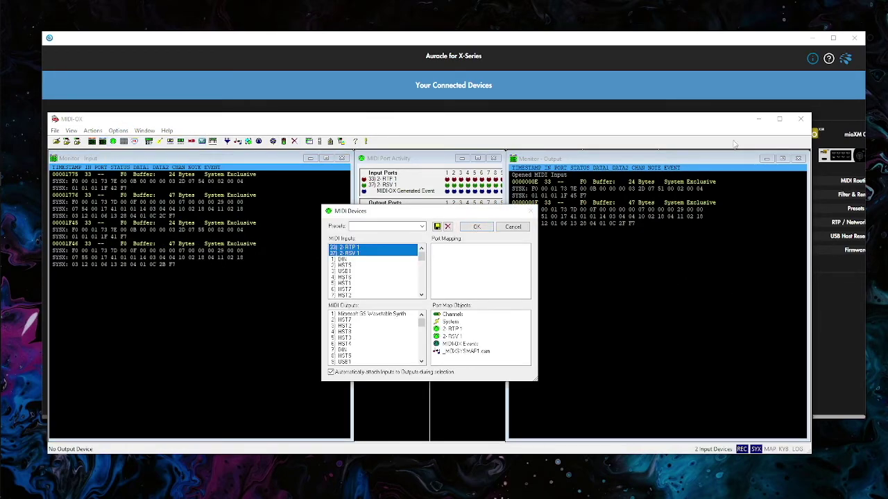
click(368, 254)
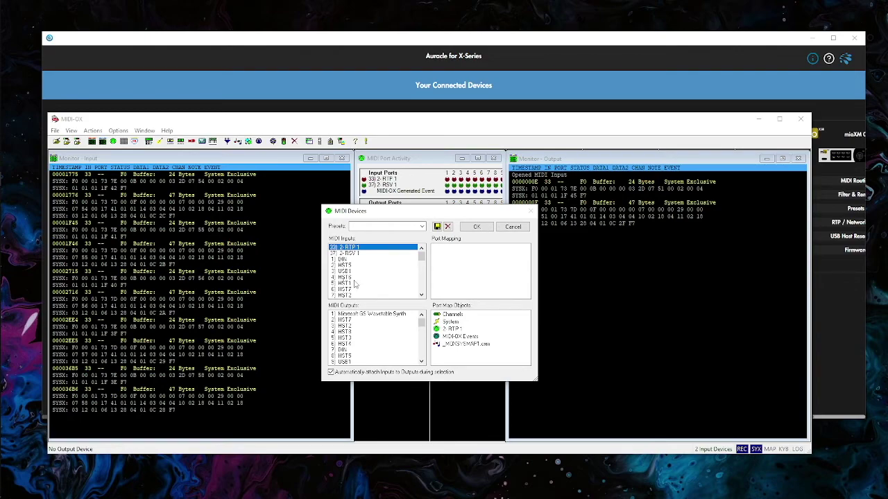
click(477, 226)
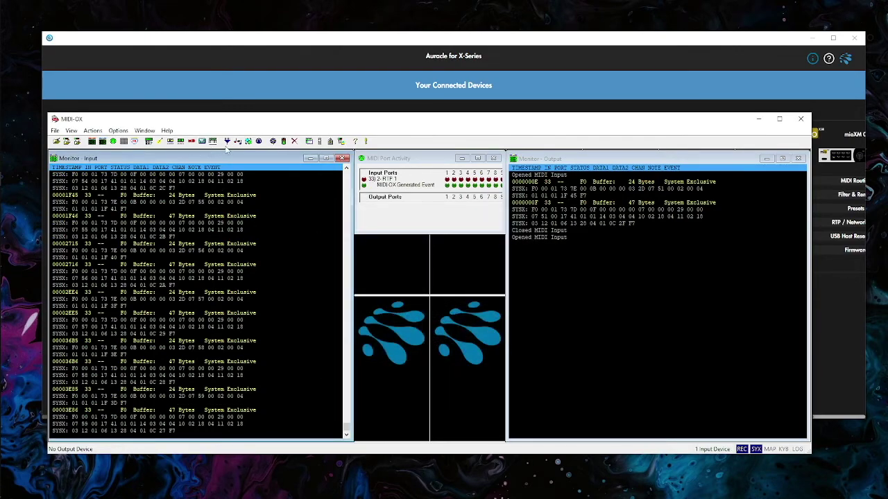
click(294, 141)
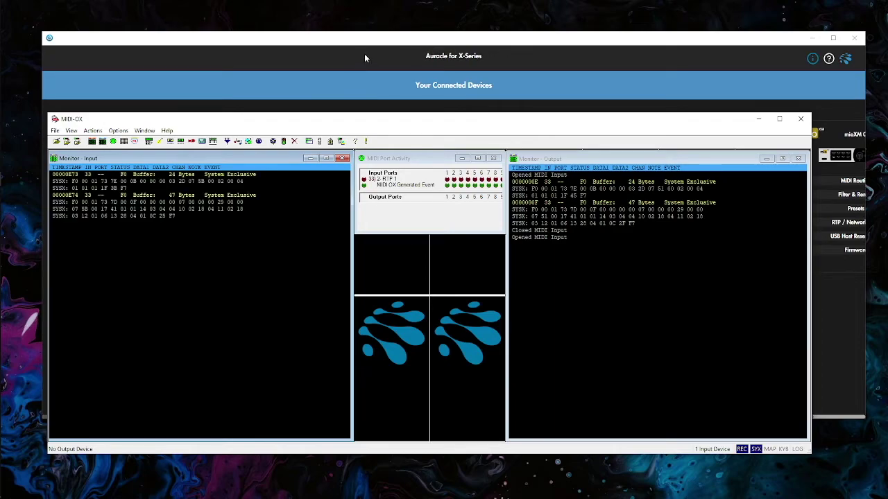
Close Auracle for X-Series and clear both the input and output monitors in MIDI-OX
click(503, 54)
click(854, 37)
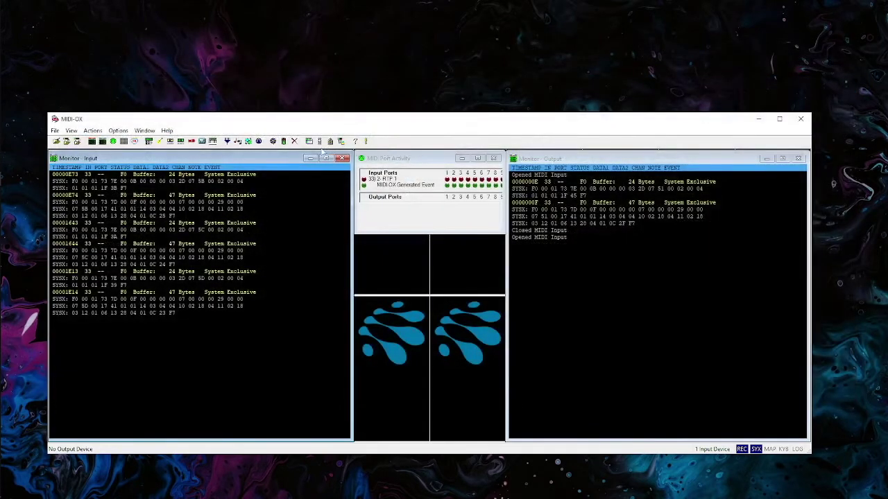
click(294, 141)
click(558, 159)
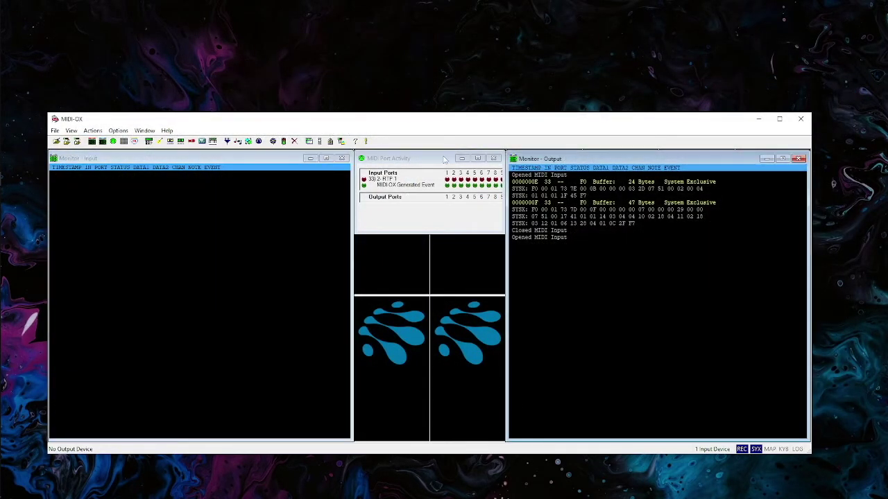
click(294, 141)
click(269, 163)
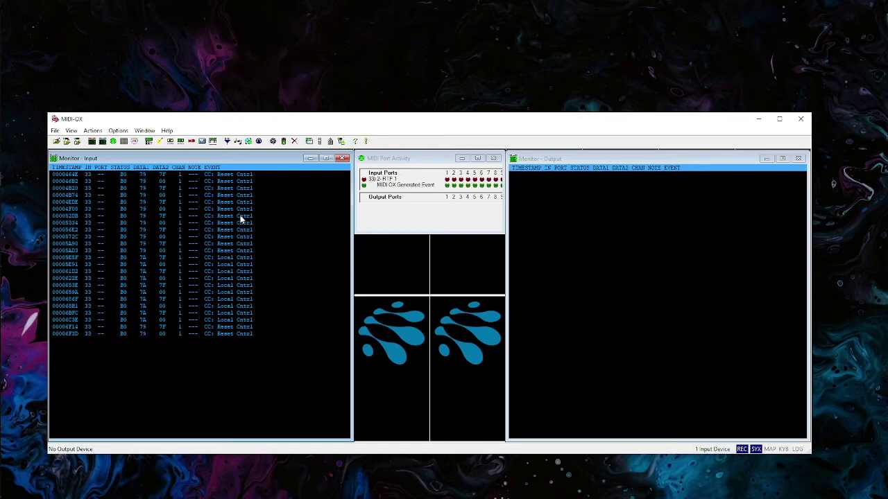
Close MIDI-OX, switch to Ableton Live 10 Suite, and enable Remote for the 2- RTP 1 input in the MIDI preferences
click(801, 121)
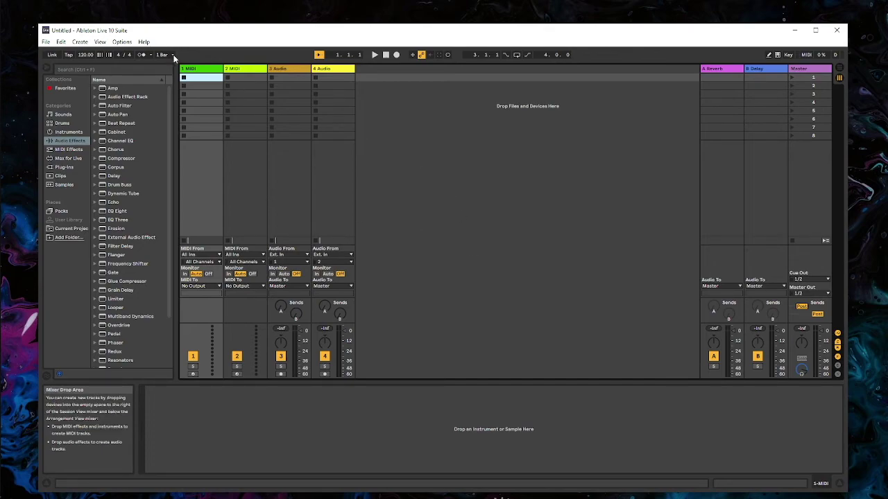
click(509, 168)
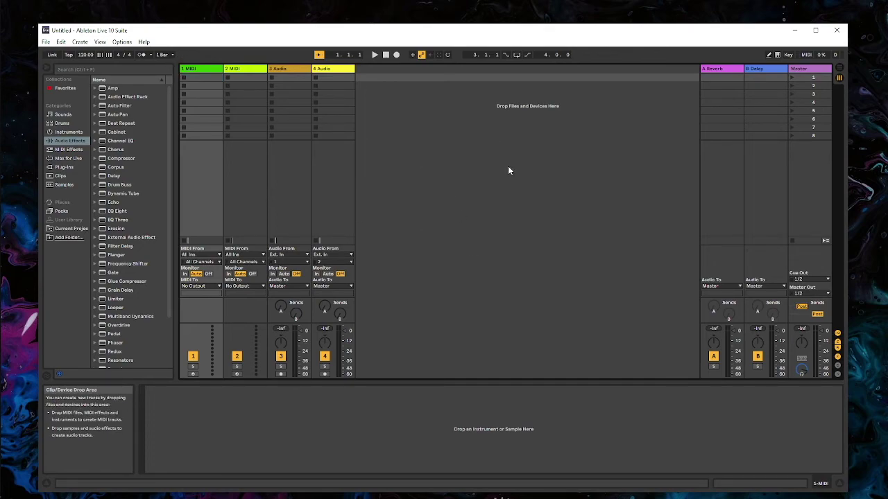
key(ctrl+comma)
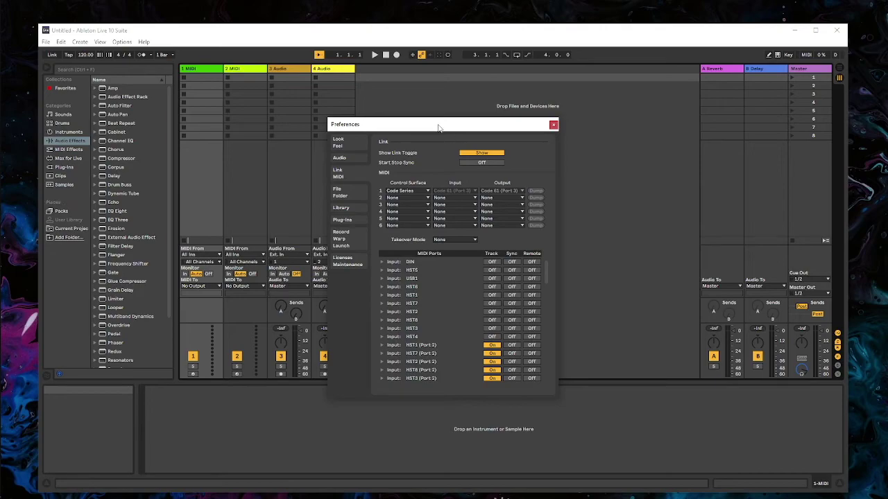
drag(440, 129, 446, 125)
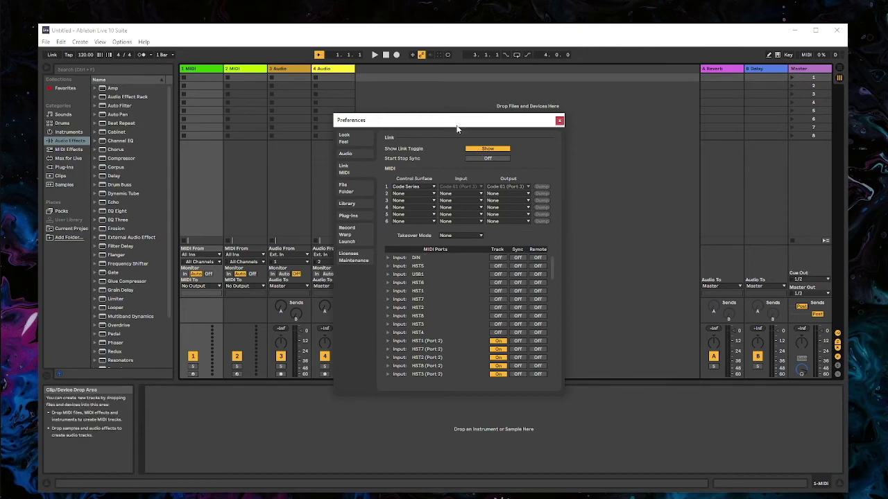
scroll(453, 303, down, 4)
scroll(452, 303, down, 3)
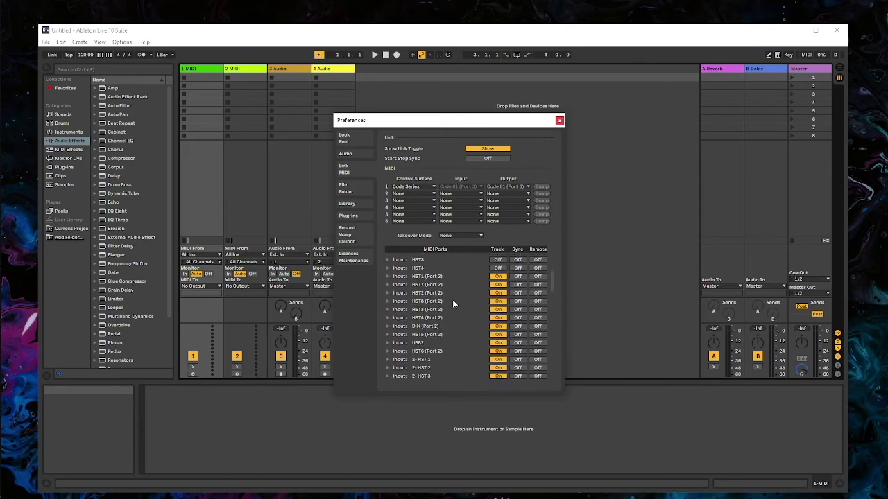
scroll(452, 303, down, 4)
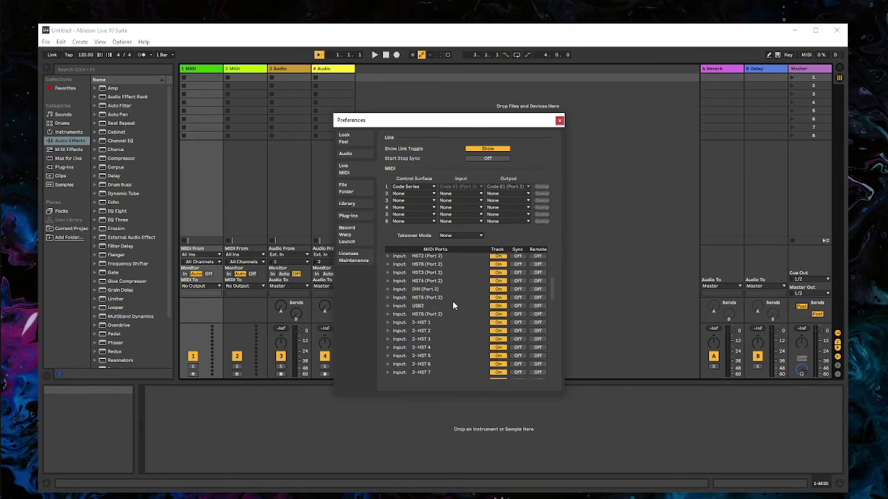
scroll(452, 305, down, 1)
scroll(446, 321, down, 3)
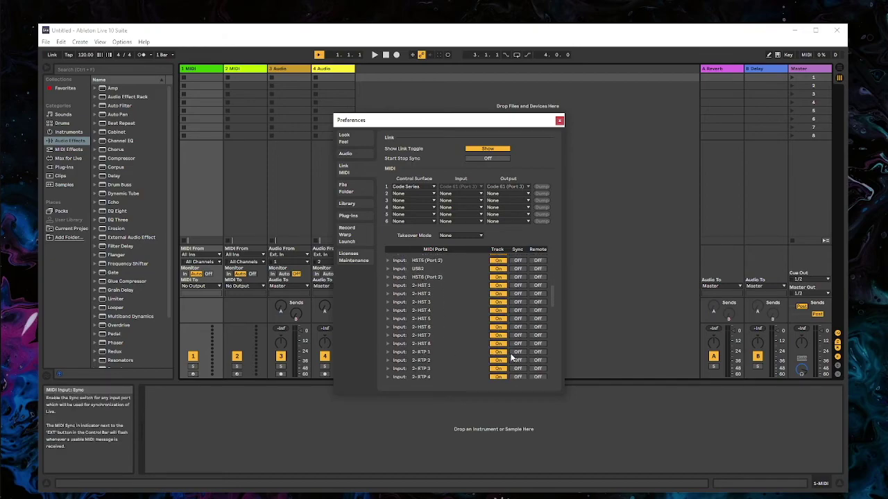
click(538, 353)
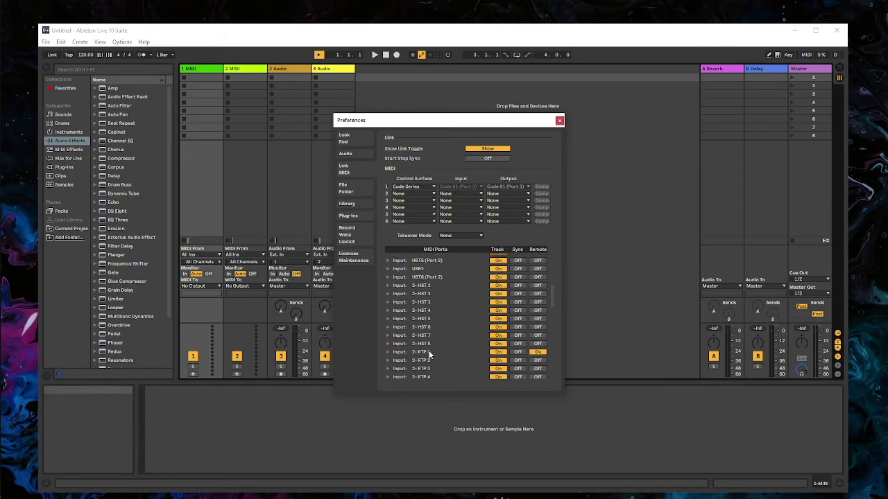
Dismiss the message notification and enable Track and Remote for the 2- RTP 1 output port
scroll(541, 352, down, 2)
scroll(457, 347, down, 8)
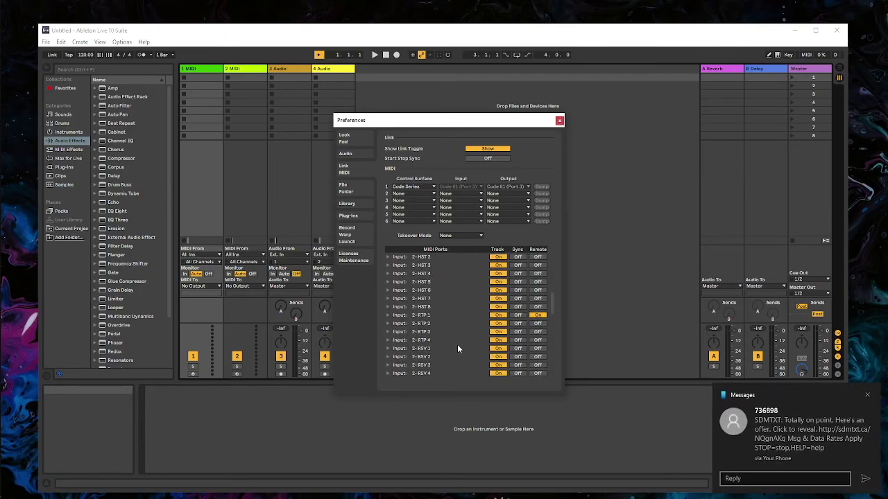
click(868, 395)
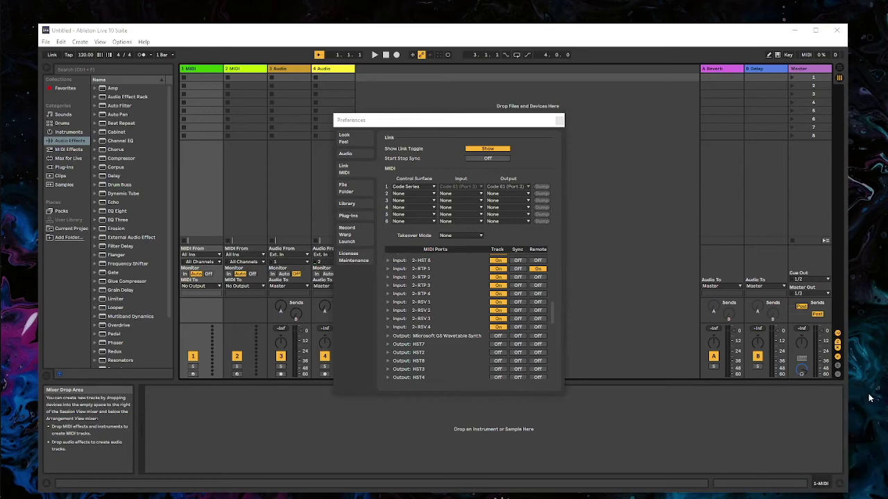
scroll(455, 344, down, 6)
scroll(455, 344, down, 8)
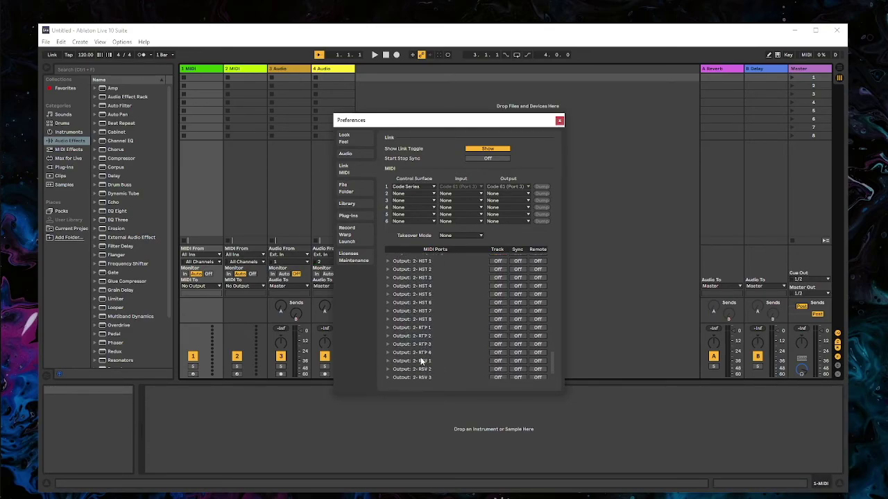
click(498, 327)
click(538, 328)
scroll(461, 329, up, 10)
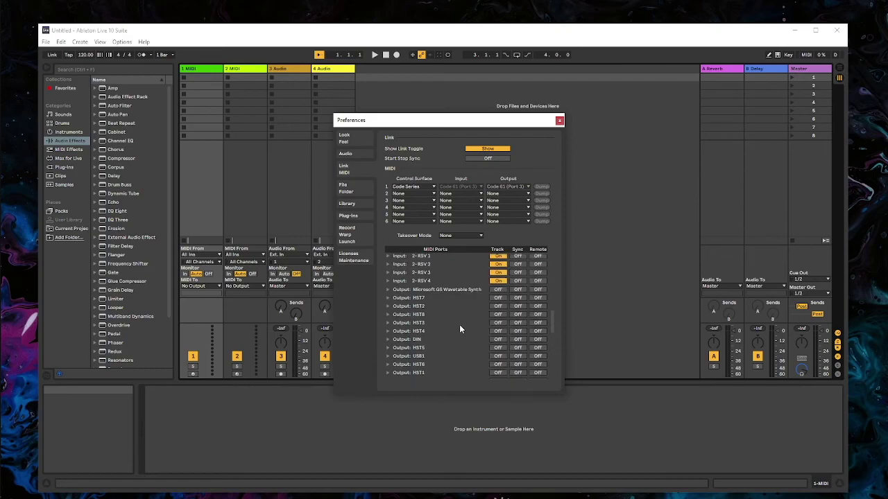
Close the preferences and MIDI-map CC 121 to the transport's Start and CC 122 to the transport's Stop
click(560, 120)
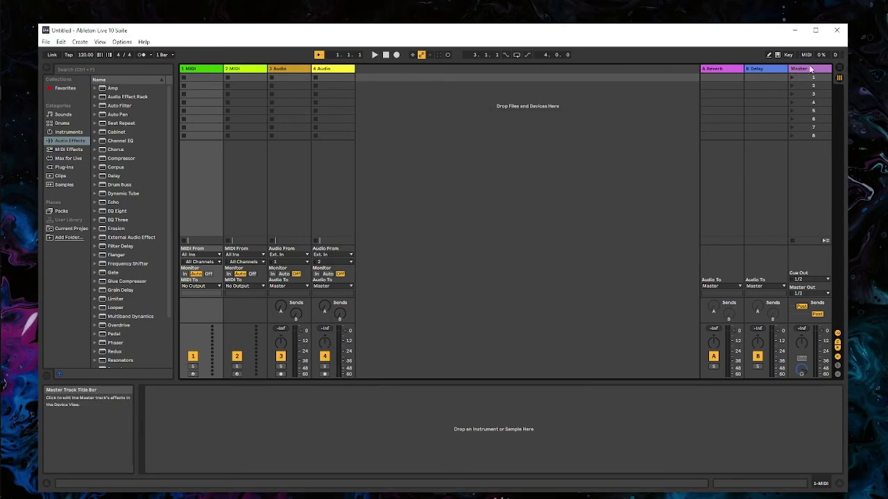
click(806, 55)
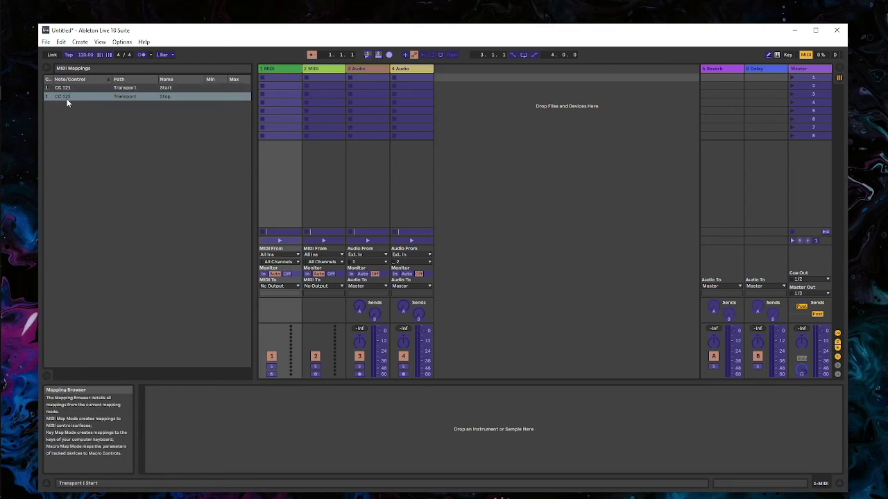
click(806, 54)
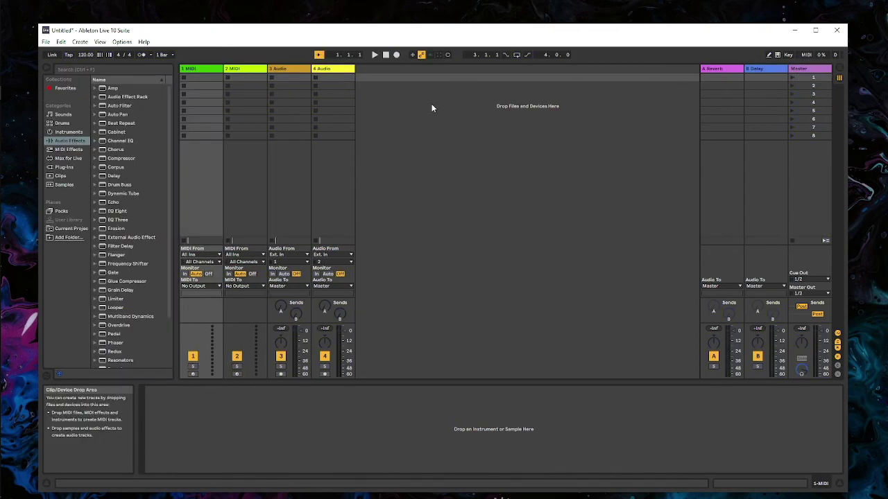
Show the Arrangement View, play the set briefly, and return the stopped transport to position 1.1.1
key(Tab)
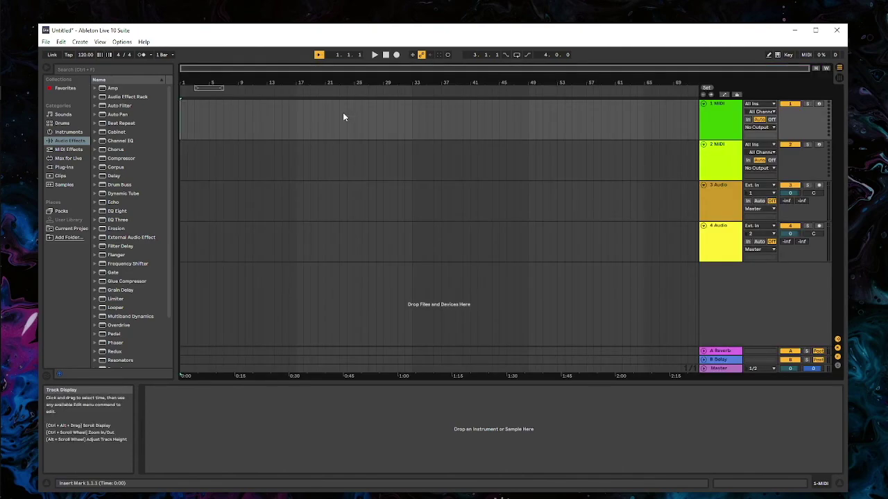
key(space)
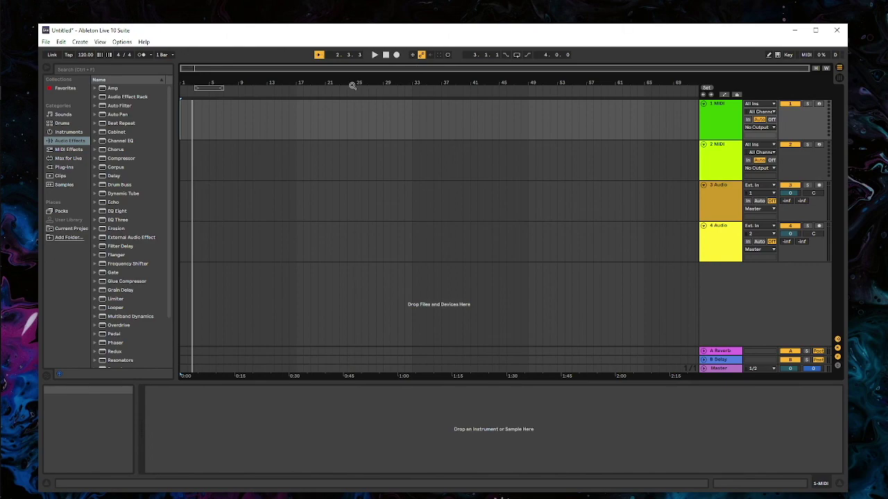
click(386, 54)
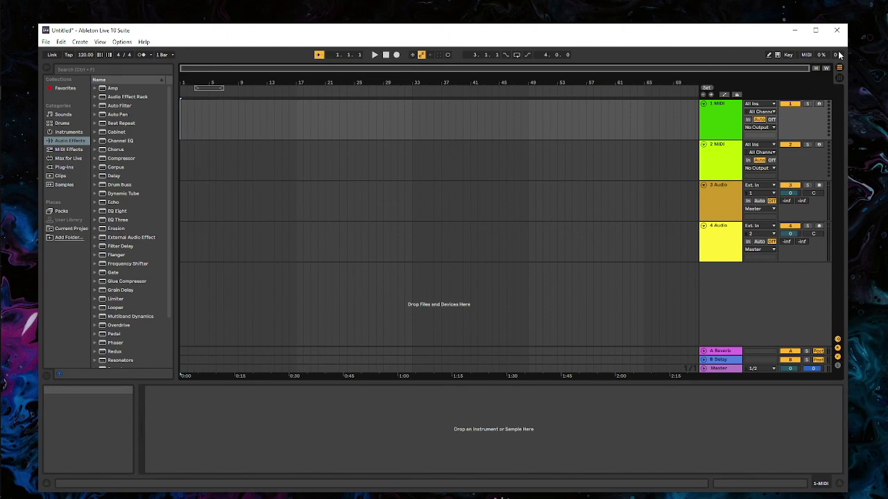